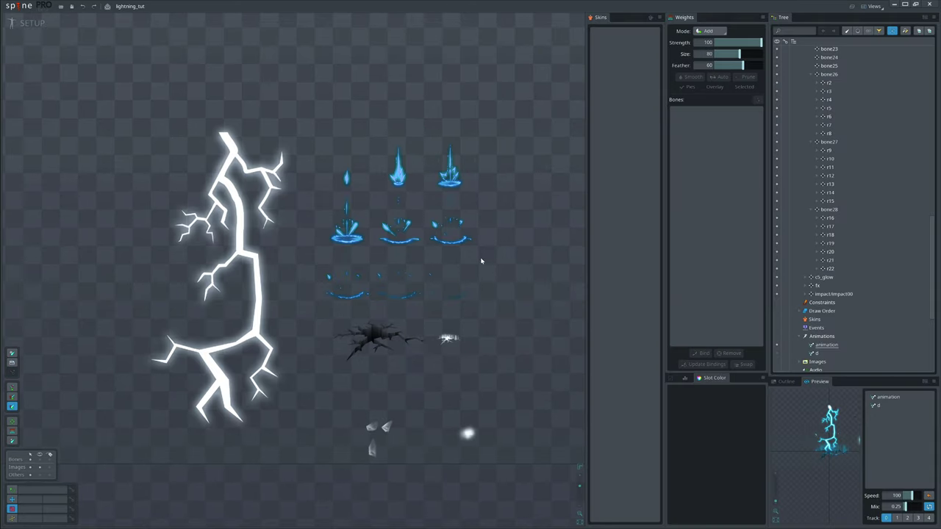
Inspect the source images: the lightning bolt, nine impact frames, ground crack, crack glow, rocks and round glow.
drag(518, 396, 527, 407)
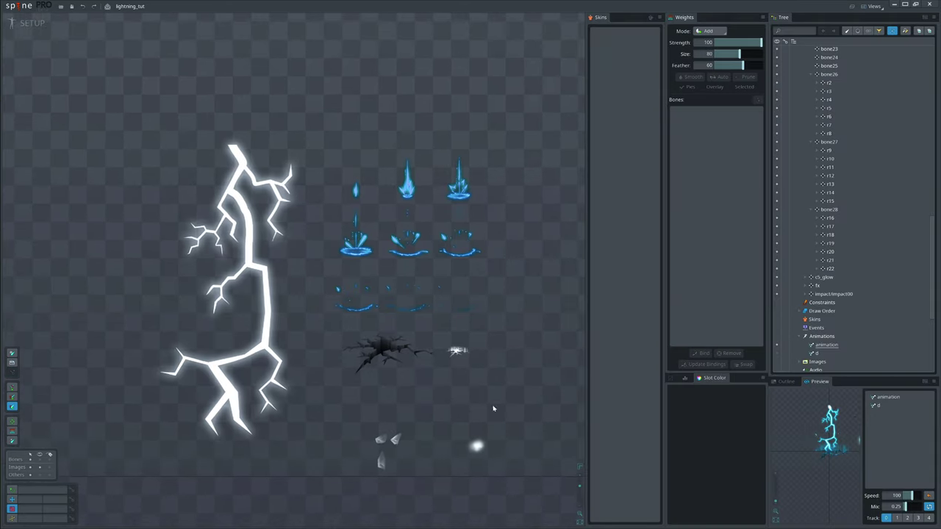
click(264, 309)
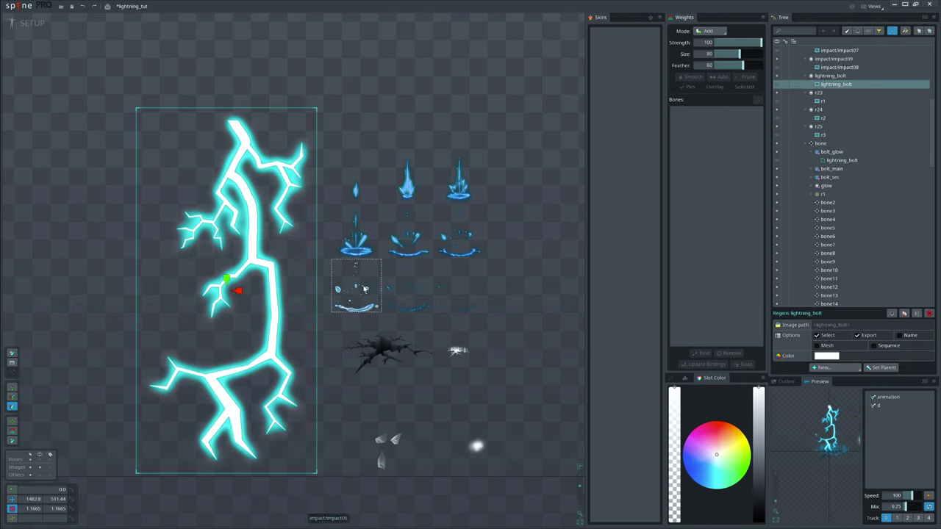
key(ctrl+z)
drag(344, 160, 481, 303)
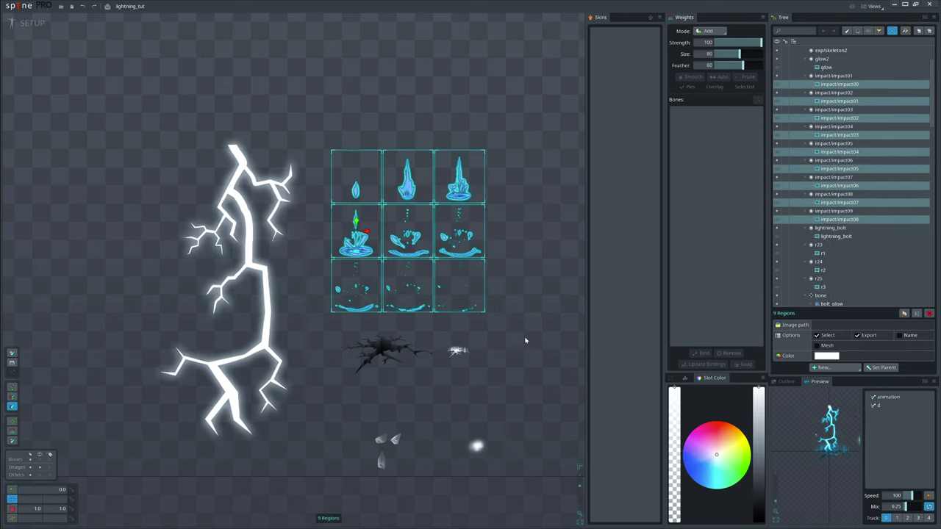
drag(525, 340, 527, 309)
key(space)
click(393, 319)
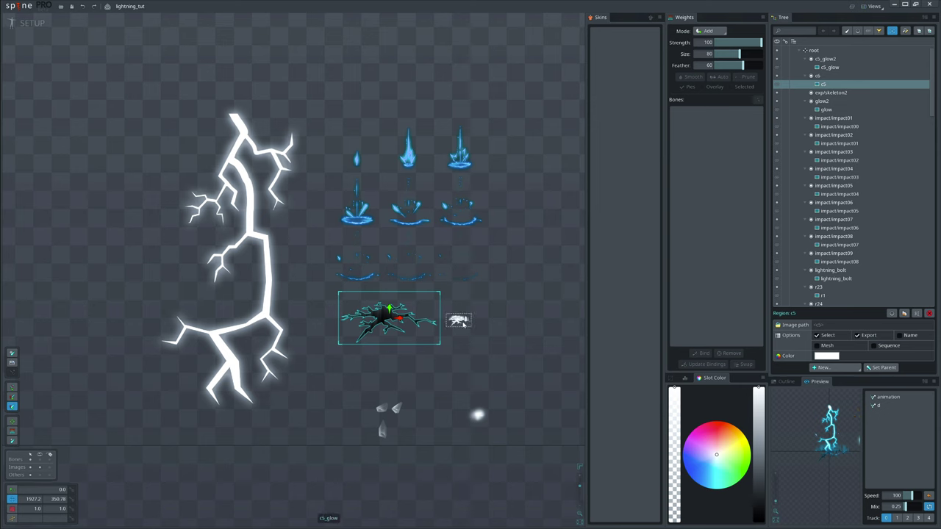
click(457, 319)
key(x)
drag(515, 357, 549, 323)
key(v)
drag(542, 369, 515, 343)
key(ctrl+z)
key(ctrl+z)
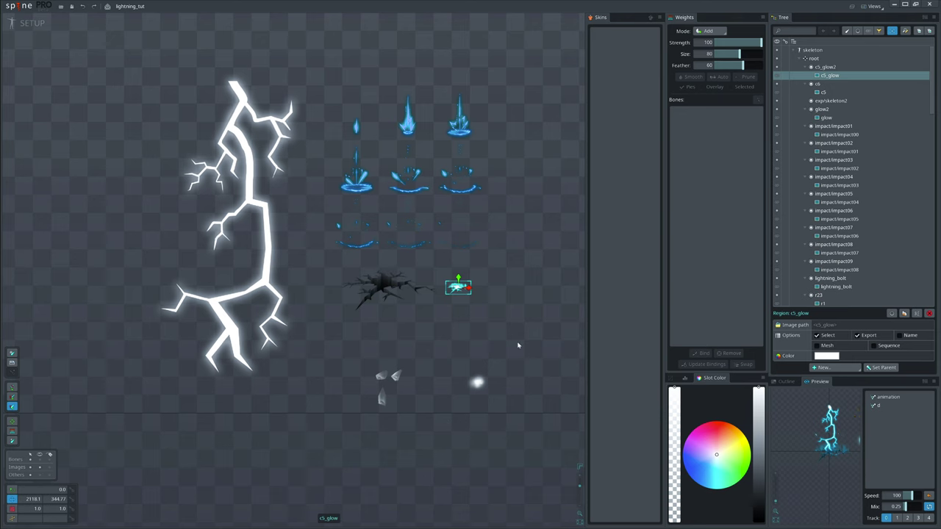
drag(518, 340, 527, 373)
drag(459, 412, 377, 441)
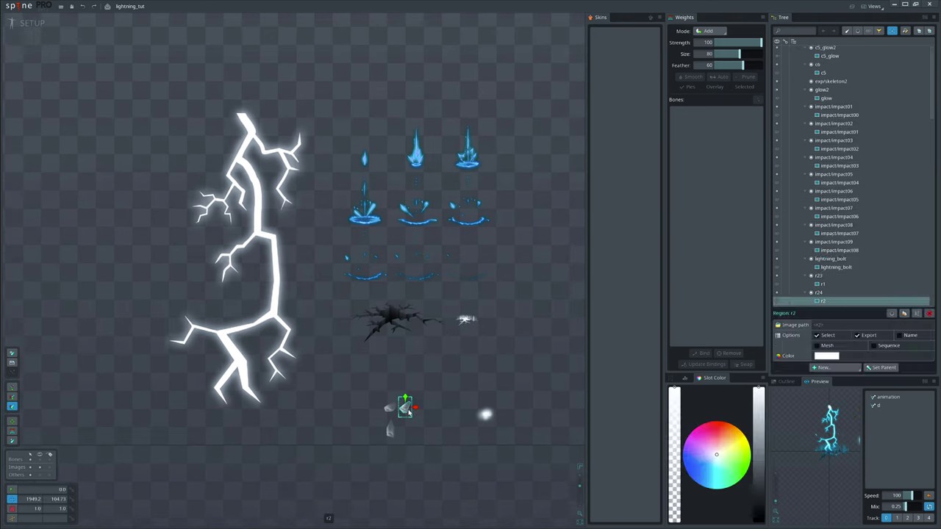
click(486, 416)
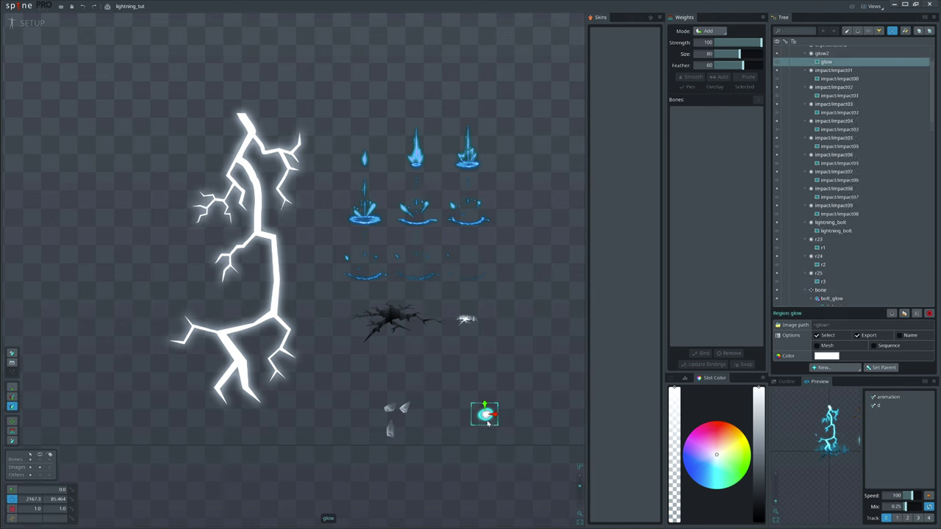
key(x)
drag(522, 445, 542, 429)
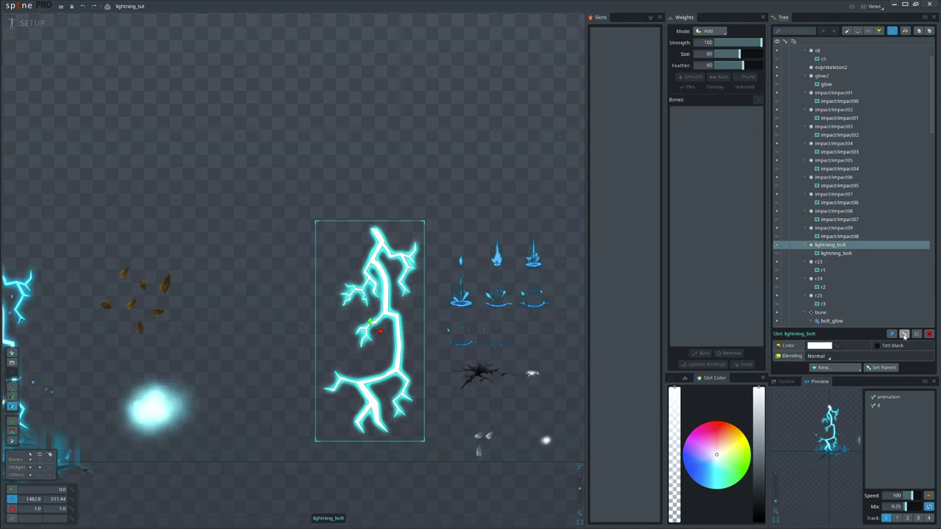
Duplicate the lightning_bolt slot twice and arrange the three bolts side by side above the other images.
click(904, 333)
drag(448, 187, 428, 244)
drag(489, 217, 328, 6)
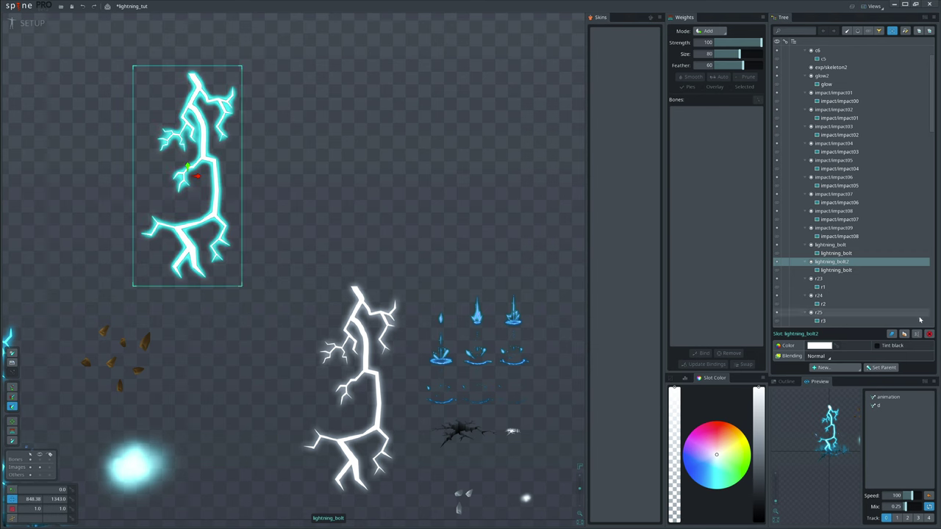
click(904, 334)
drag(458, 177, 615, 211)
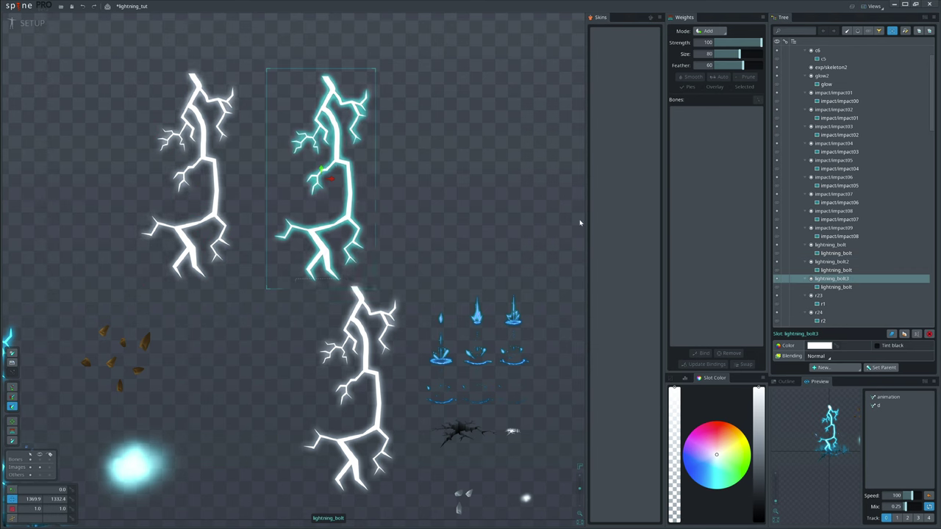
drag(353, 425, 172, 257)
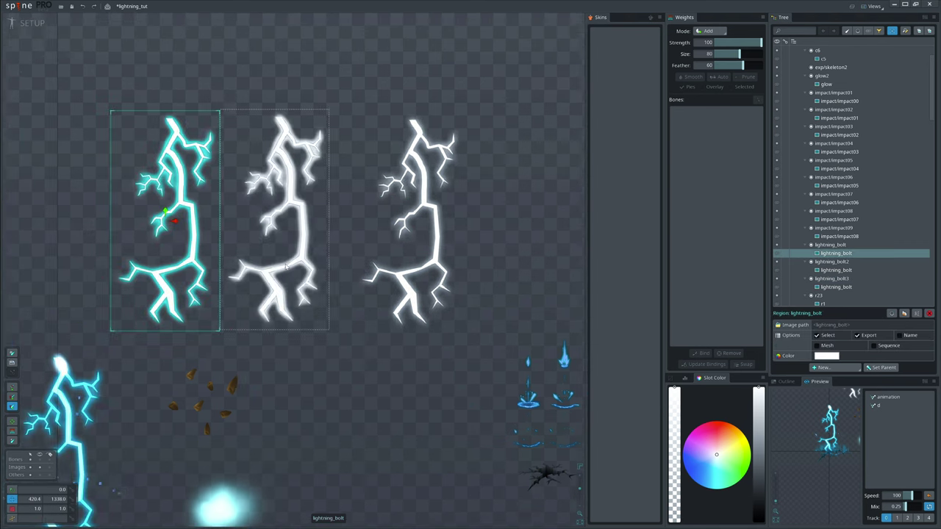
Convert the middle bolt's image to a mesh.
click(283, 266)
click(817, 345)
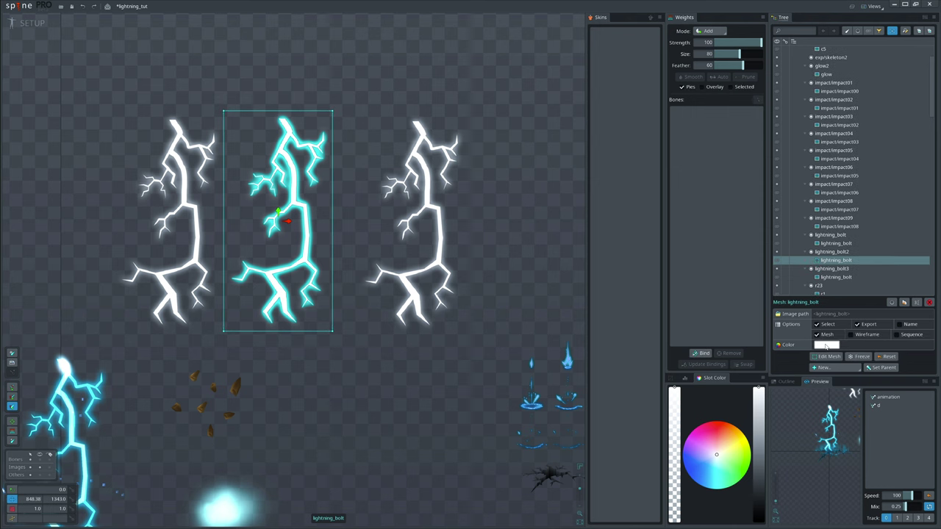
click(200, 289)
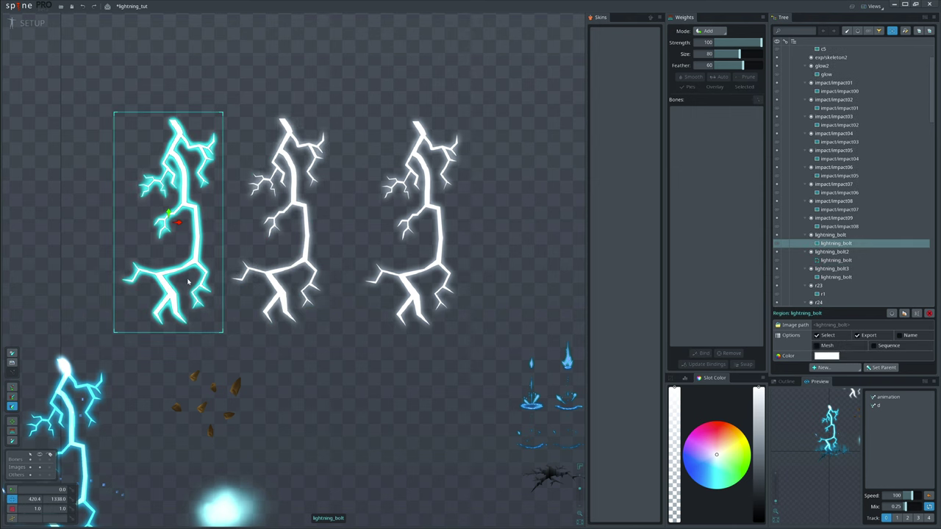
click(305, 266)
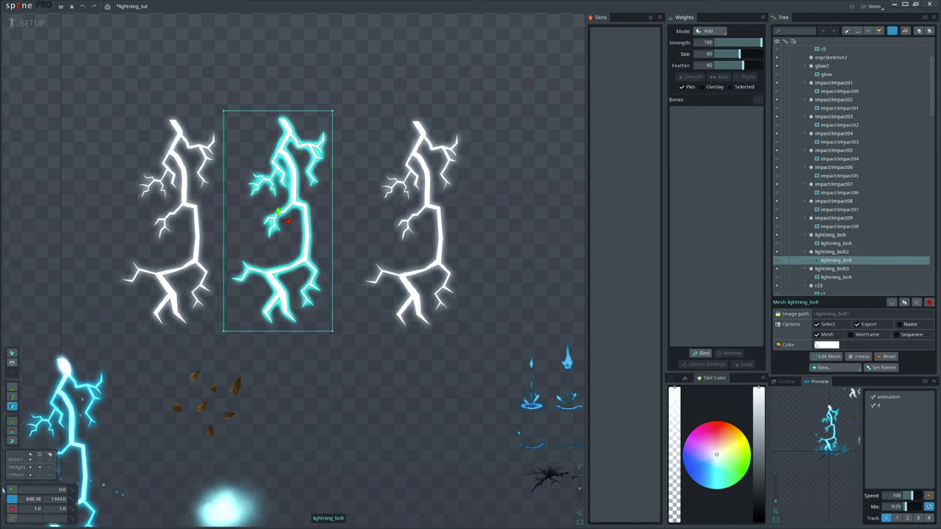
Start a new mesh for the middle bolt and trace its upper left edge down to the first branch cluster.
click(839, 354)
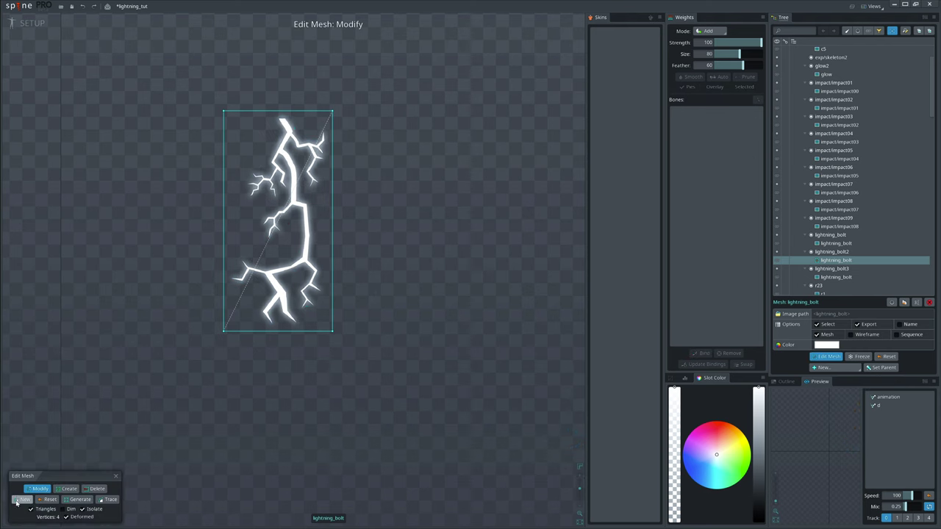
scroll(283, 111, up, 8)
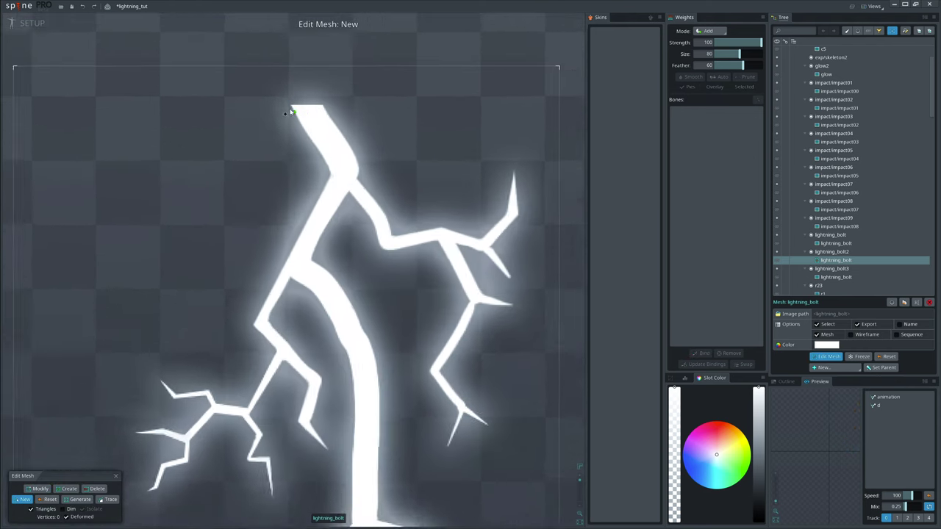
click(252, 341)
drag(251, 341, 384, 175)
click(410, 199)
click(377, 257)
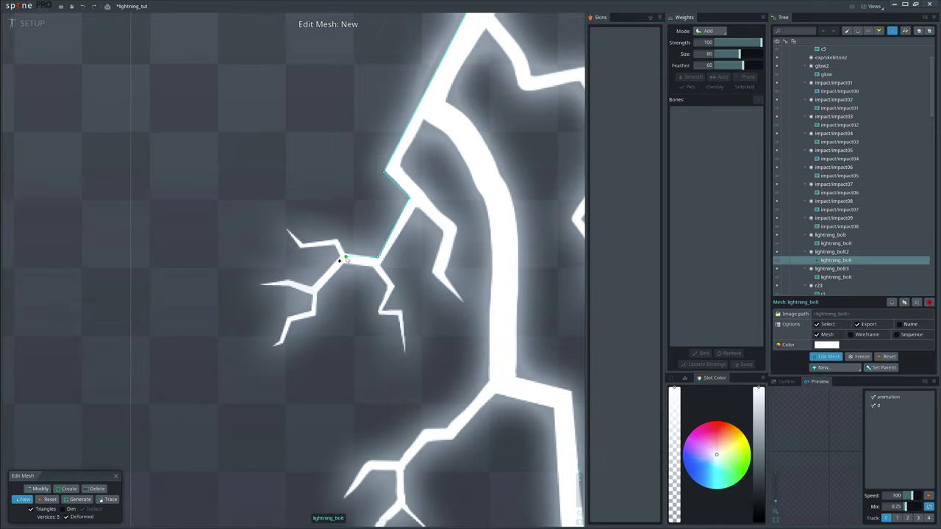
Trace the mesh outline tightly around the three left-pointing twigs of the upper-left branch.
click(298, 247)
click(333, 245)
click(342, 251)
scroll(284, 347, up, 5)
click(287, 336)
click(335, 213)
click(479, 172)
scroll(504, 185, down, 3)
click(234, 293)
click(347, 251)
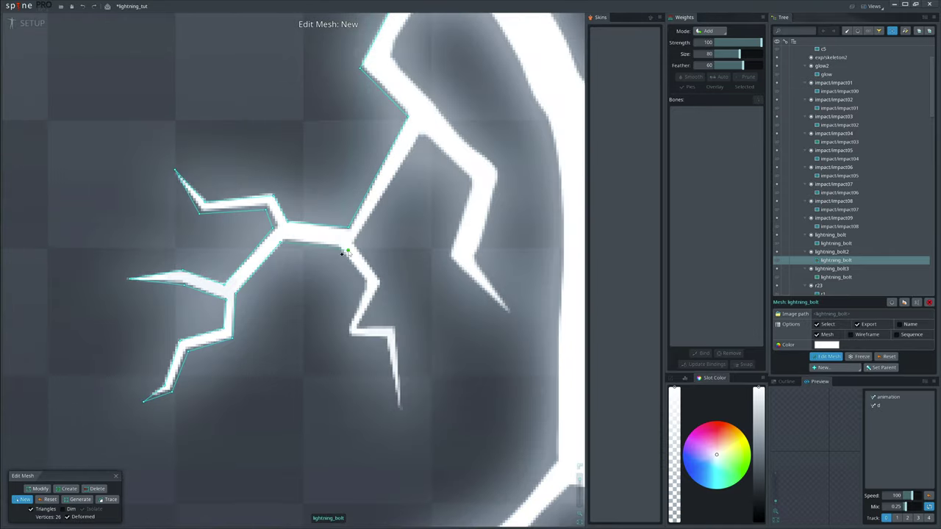
Continue the outline around the downward twig and the inner branch, back onto the main trunk.
click(401, 412)
click(395, 324)
click(376, 287)
click(500, 171)
click(345, 218)
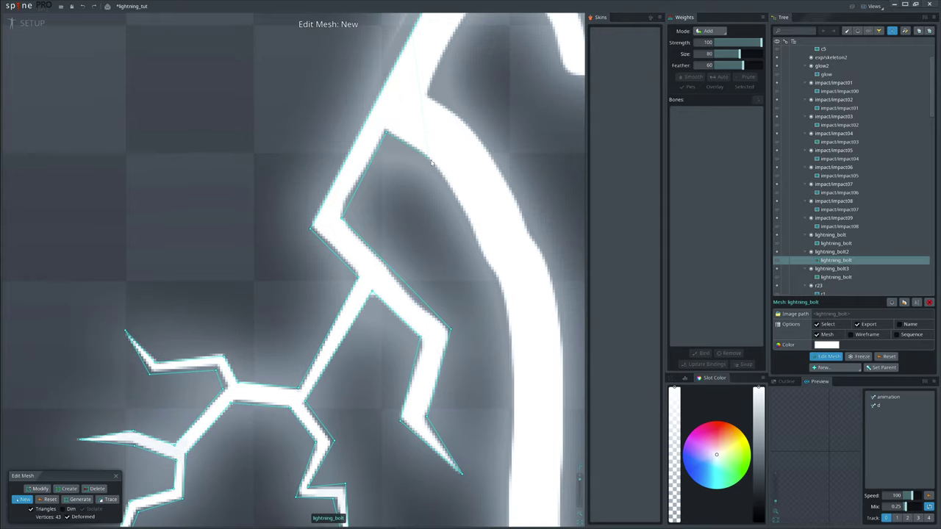
click(388, 132)
click(430, 160)
Trace down the trunk's left edge and around the middle-left branch with its small twigs.
scroll(441, 257, down, 3)
click(356, 303)
click(323, 342)
click(307, 342)
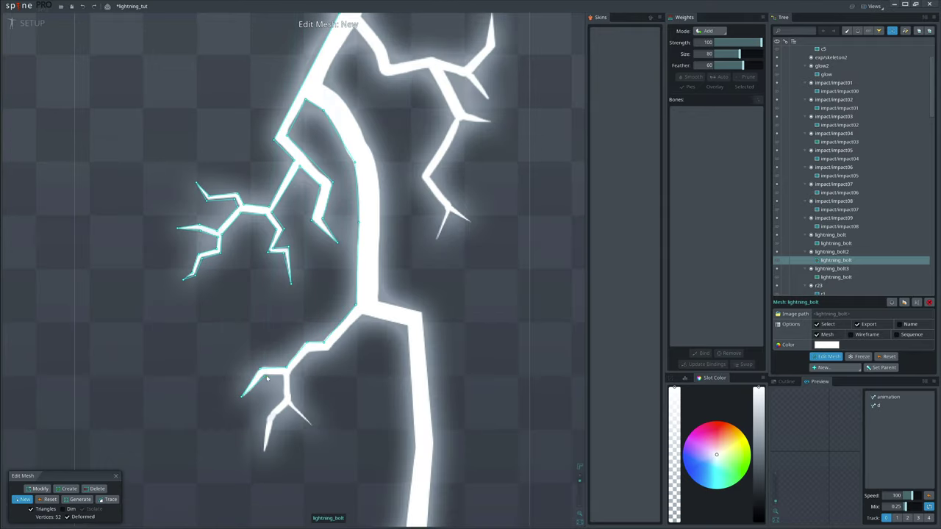
click(289, 408)
click(313, 425)
click(291, 403)
scroll(292, 402, up, 3)
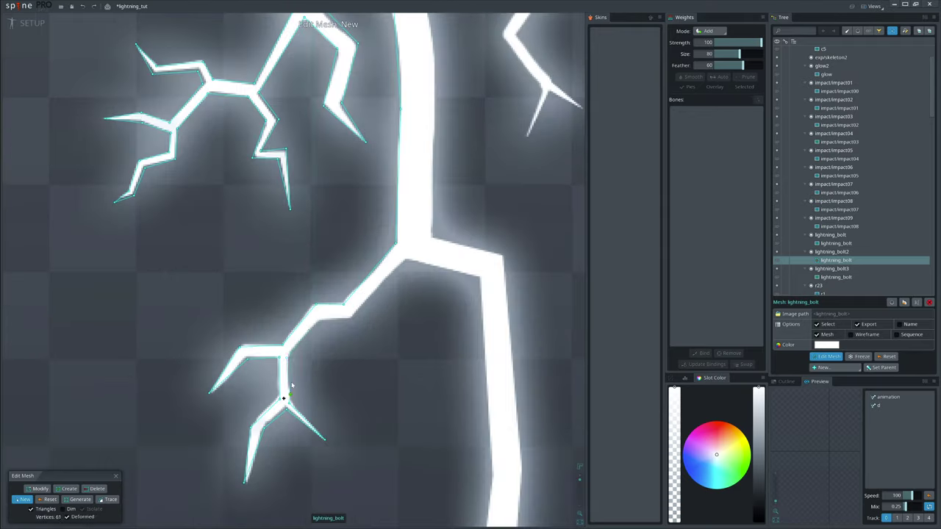
click(480, 277)
Trace the lower trunk's inner edge, the lower-left branch and the forked legs at the bolt's bottom.
scroll(480, 278, down, 3)
click(452, 199)
click(441, 287)
click(388, 326)
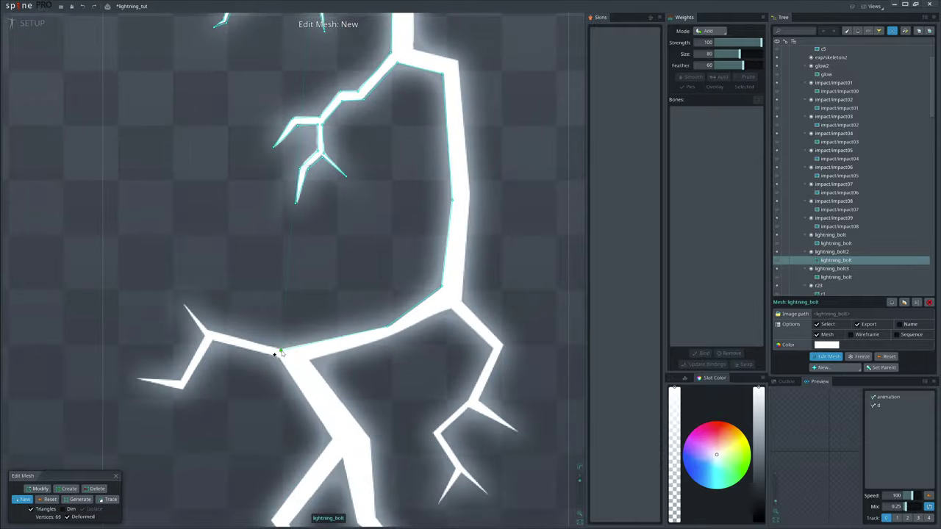
click(181, 390)
click(212, 342)
click(280, 358)
click(333, 294)
click(273, 377)
click(312, 424)
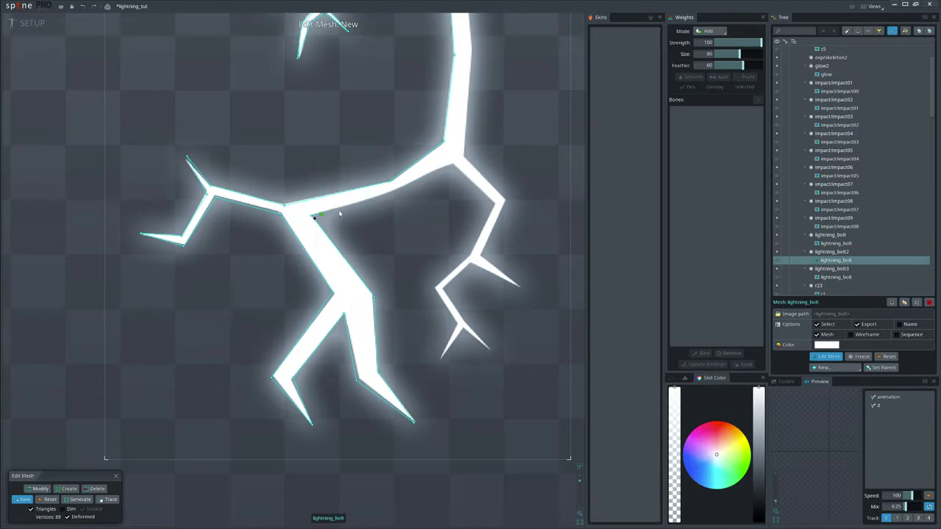
Outline the lower-right branch and its forked twigs.
drag(472, 261, 471, 257)
click(437, 286)
click(457, 326)
click(440, 359)
scroll(463, 319, up, 2)
click(426, 255)
click(481, 203)
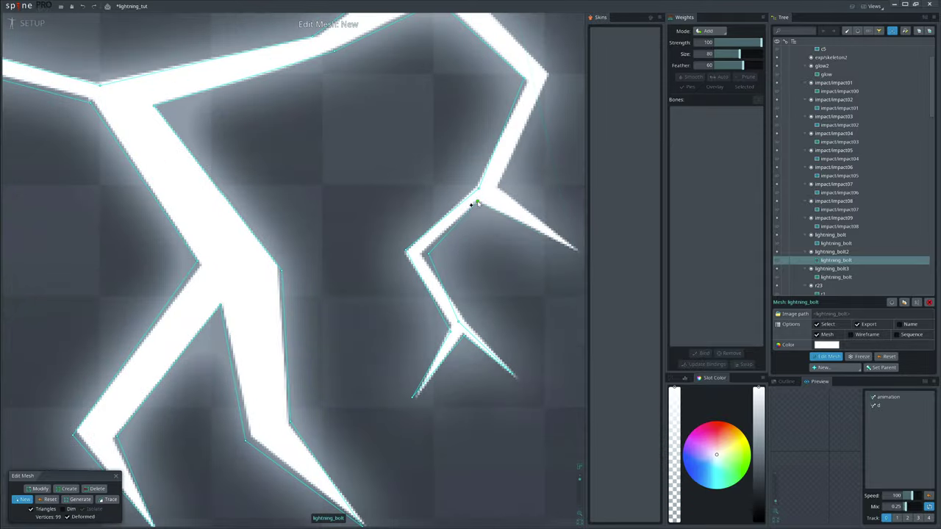
click(574, 251)
click(498, 189)
Trace the right edge of the trunk upward from the lower-right branch to the curved upper section.
click(418, 200)
click(385, 275)
scroll(385, 273, down, 1)
click(352, 72)
click(352, 385)
click(347, 212)
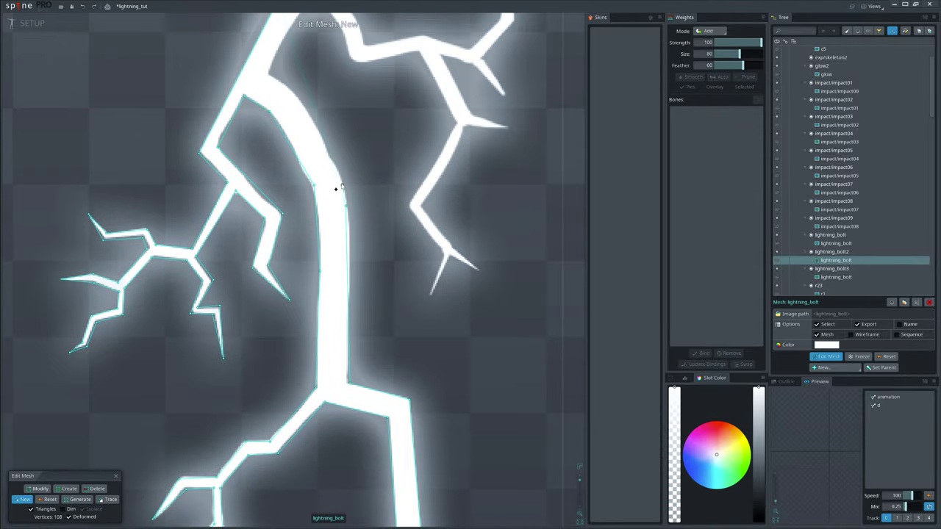
Trace the curved upper trunk's right edge and the outline of the upper-right branch with its twigs.
click(332, 161)
click(308, 116)
click(271, 79)
click(326, 206)
click(356, 241)
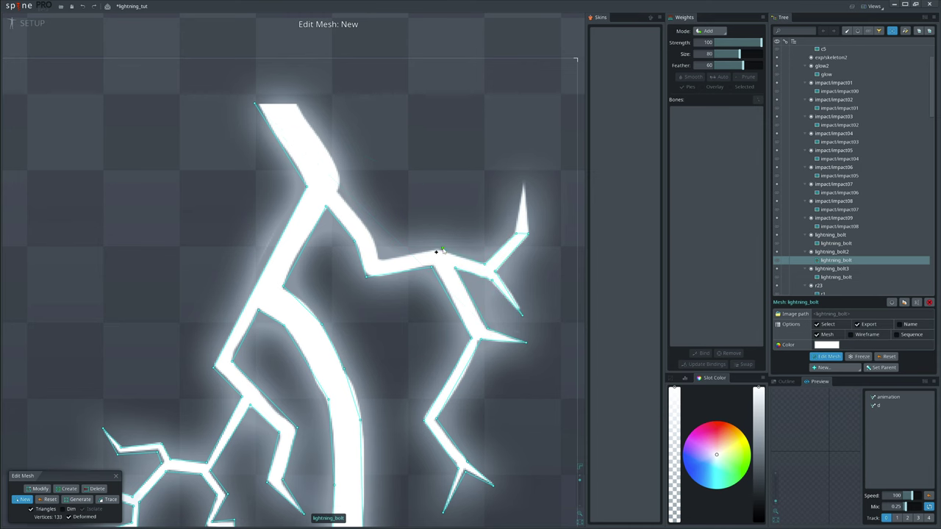
Trace the upper-right branch's top edge back to the bolt's top, close the outline and finish the mesh.
click(436, 252)
click(377, 259)
click(370, 241)
click(338, 192)
click(296, 104)
click(255, 104)
scroll(293, 116, down, 5)
key(Escape)
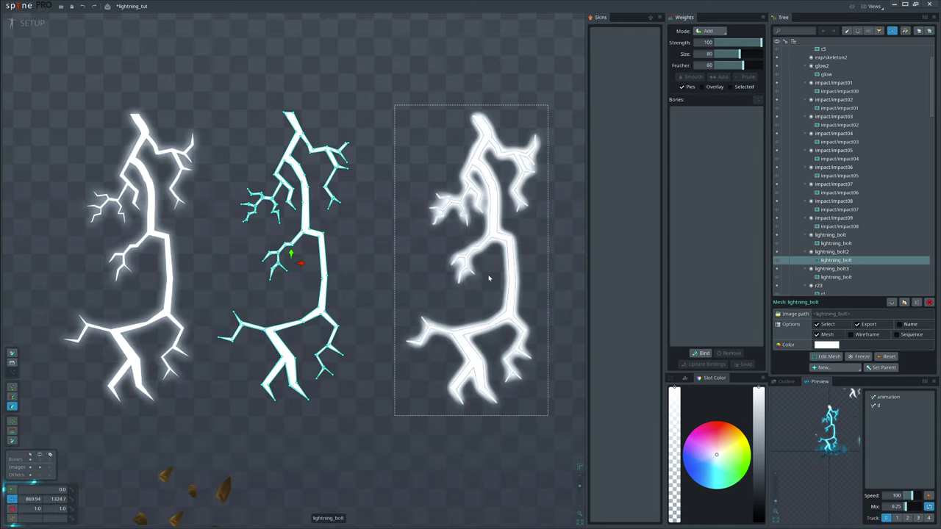
Convert the right-hand bolt's image to a mesh and start a new mesh outline for it.
click(489, 278)
click(823, 347)
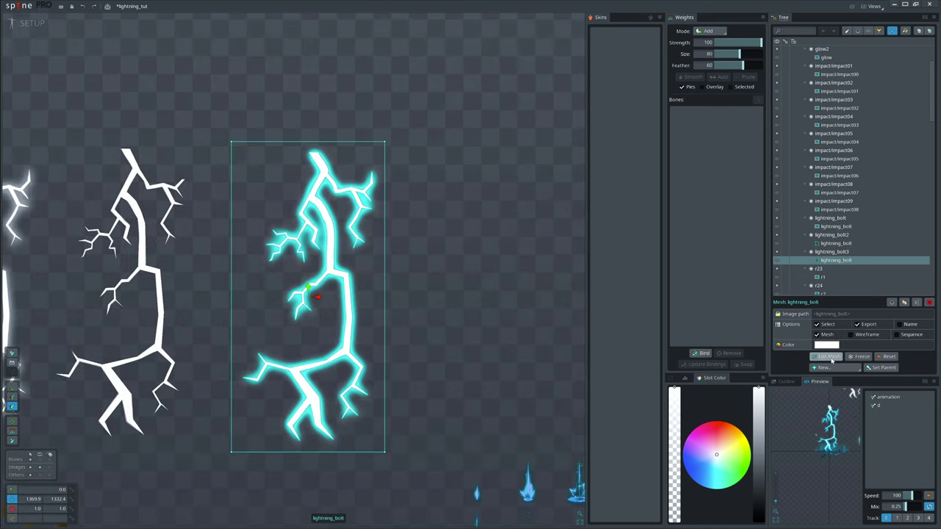
click(831, 358)
scroll(308, 435, up, 5)
click(24, 501)
Trace only the main trunk's left edge from the bottom-left leg to the bolt's top, skipping the side branches.
click(293, 443)
click(263, 404)
click(309, 344)
click(271, 278)
click(352, 257)
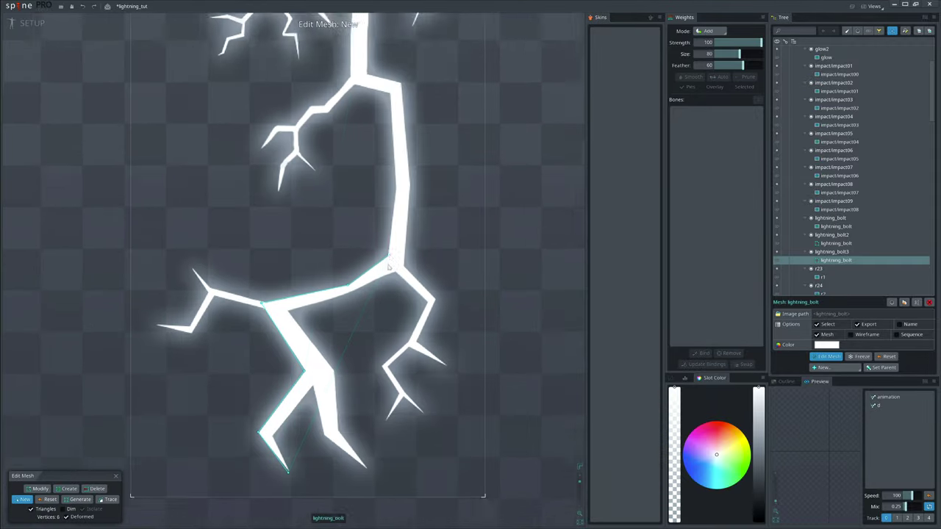
click(389, 259)
click(323, 159)
click(357, 205)
click(330, 162)
click(354, 162)
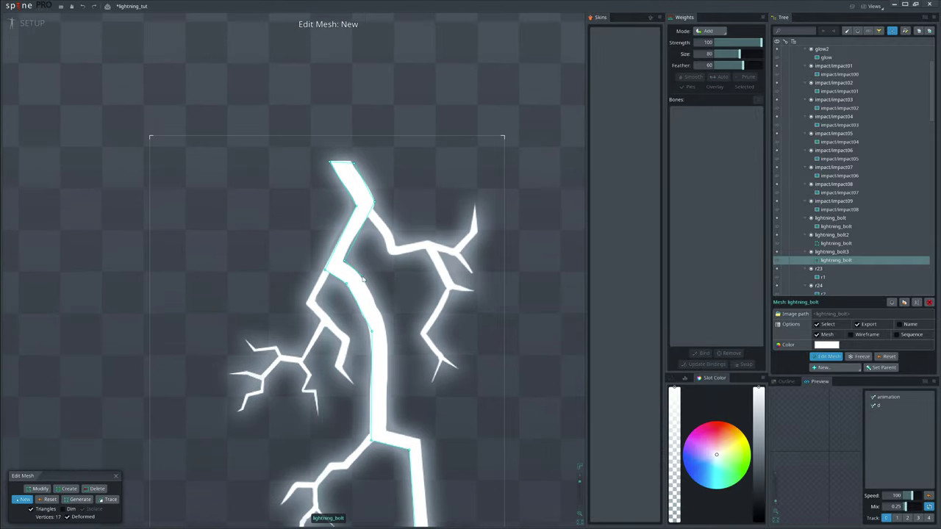
Trace the trunk's right edge down around the second bottom leg, close the outline and finish the mesh.
click(363, 279)
click(385, 207)
click(384, 308)
click(418, 316)
click(395, 214)
click(387, 301)
click(333, 325)
click(272, 343)
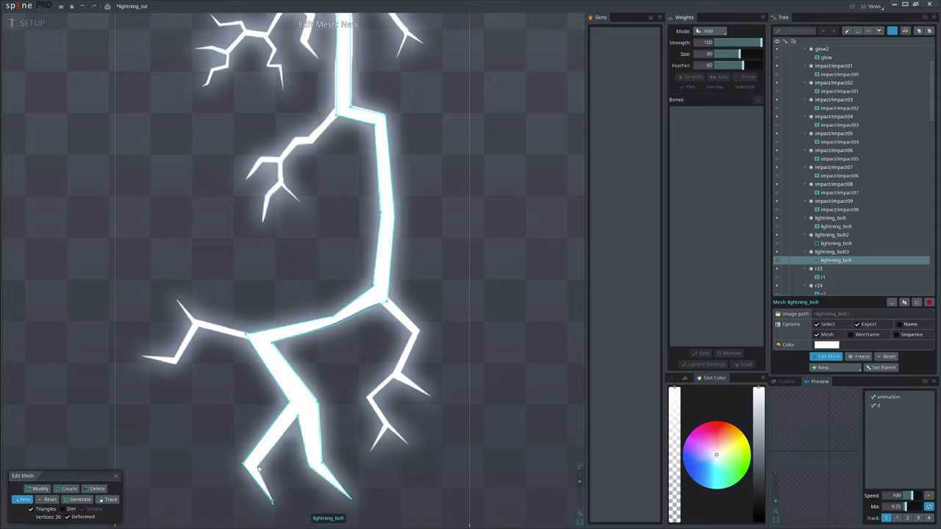
click(273, 503)
scroll(416, 309, down, 5)
key(Escape)
Stack the three lightning bolts exactly on top of one another.
drag(454, 304, 369, 302)
click(305, 285)
drag(470, 286, 547, 284)
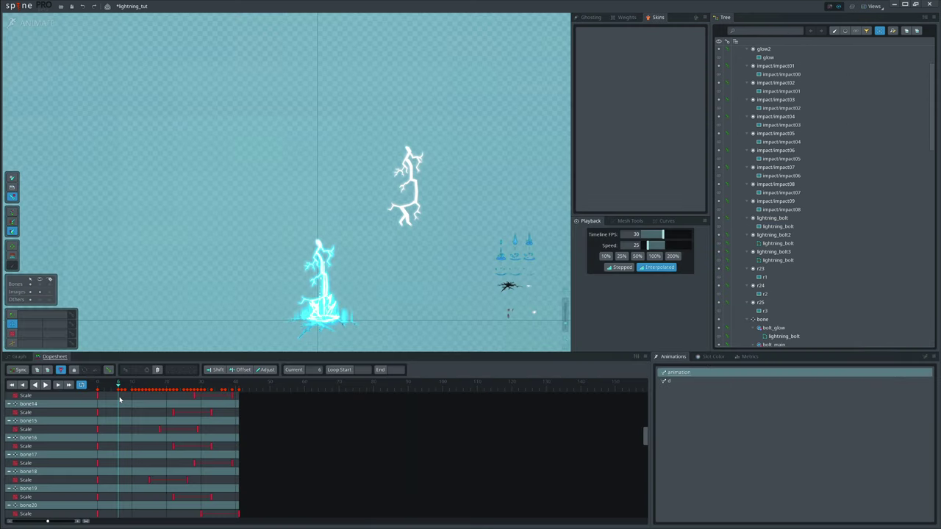
Review the existing lightning animation on the timeline, then inspect the large glow image in setup mode.
mouse_move(120, 399)
mouse_down()
mouse_move(86, 399)
mouse_move(130, 388)
mouse_move(115, 386)
mouse_up()
click(28, 22)
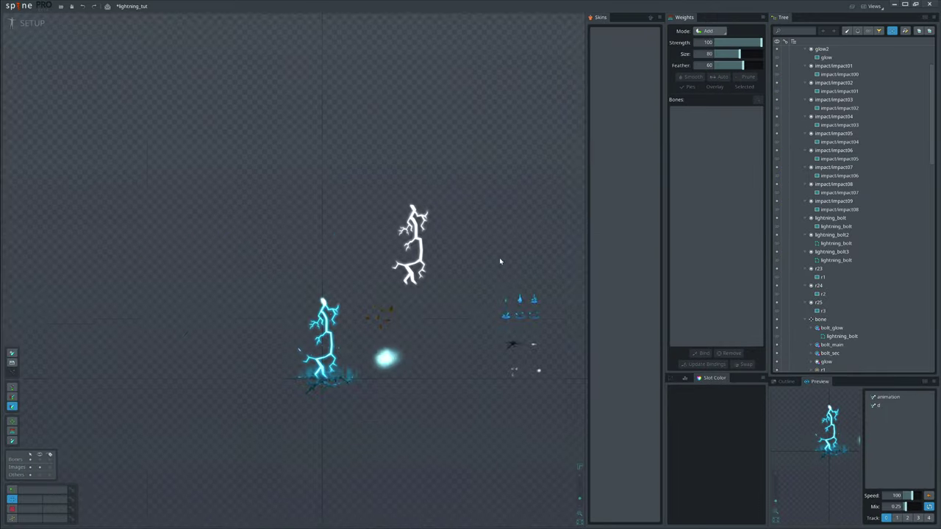
drag(500, 261, 328, 203)
click(216, 301)
key(x)
drag(216, 416, 559, 269)
key(ctrl+z)
scroll(885, 268, down, 5)
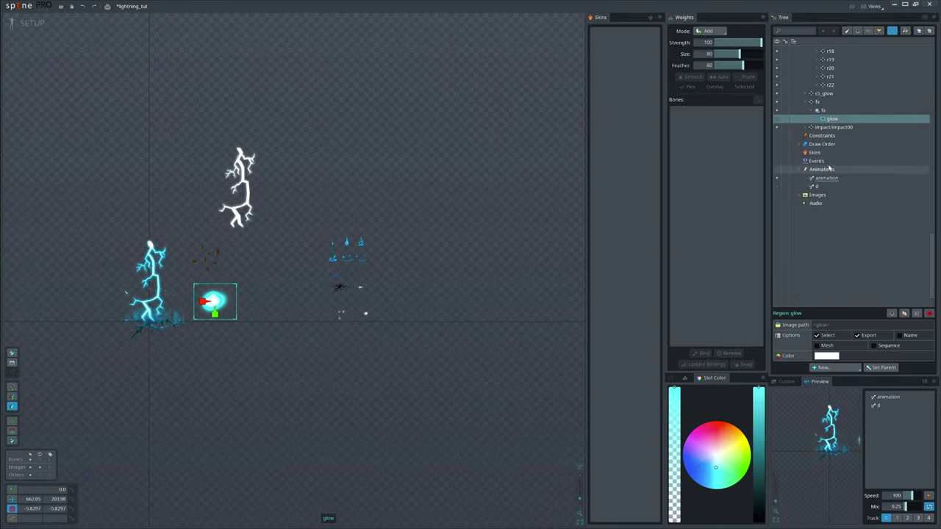
Create a new event named flash.
click(818, 160)
click(849, 367)
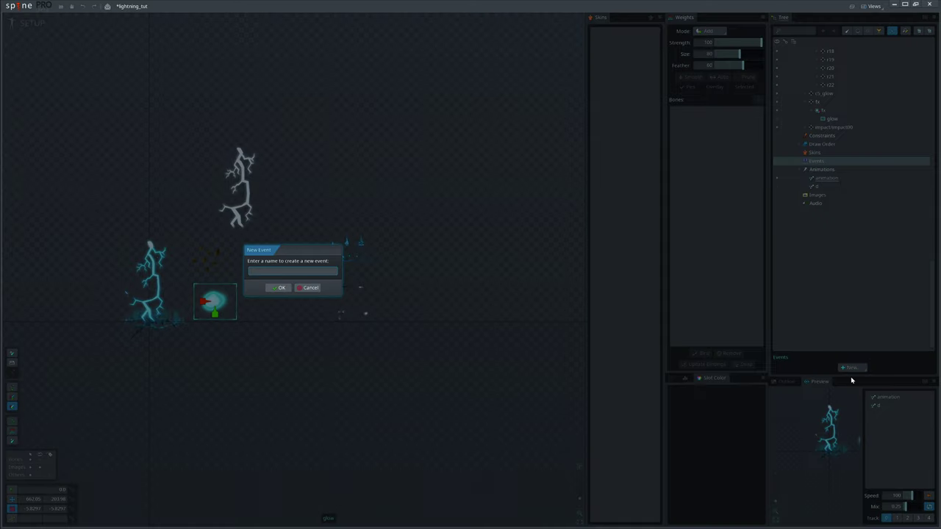
key(Return)
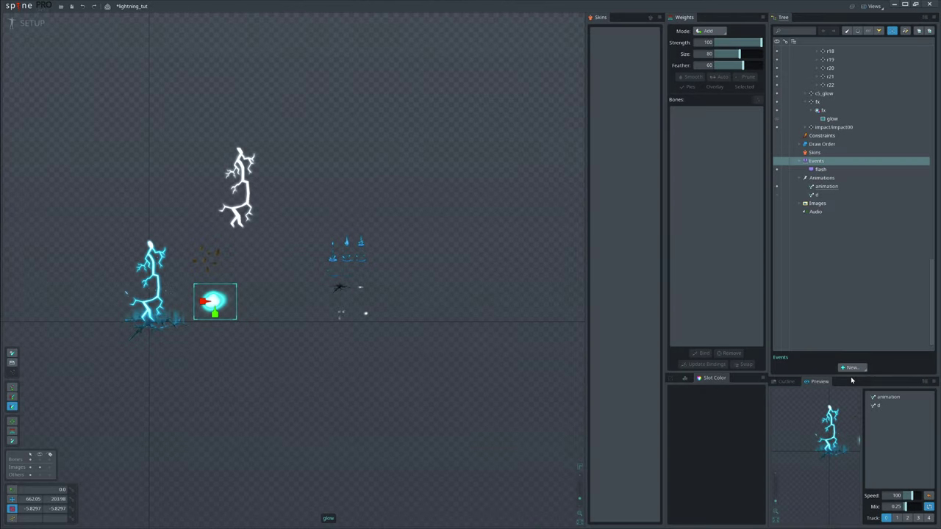
Key the flash event at frame 5 of the existing animation in animate mode and filter the dopesheet to events.
click(32, 23)
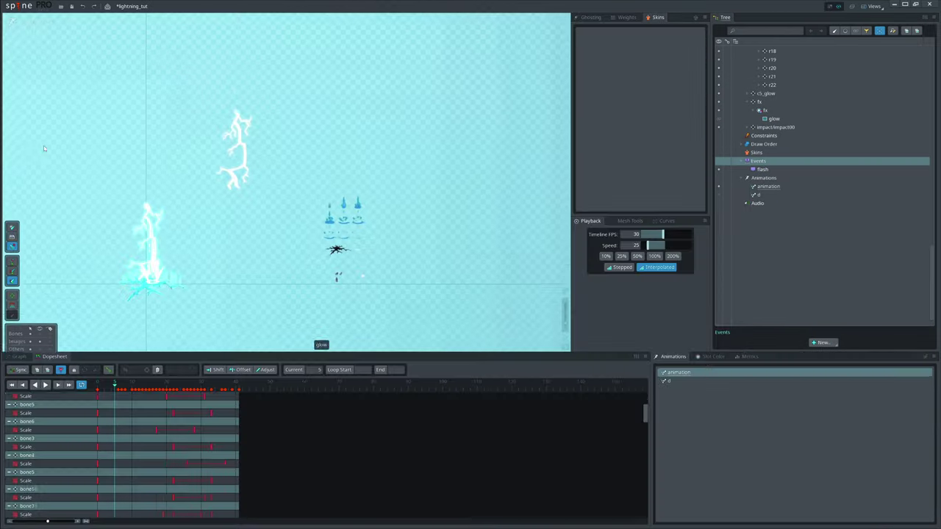
click(727, 170)
click(61, 369)
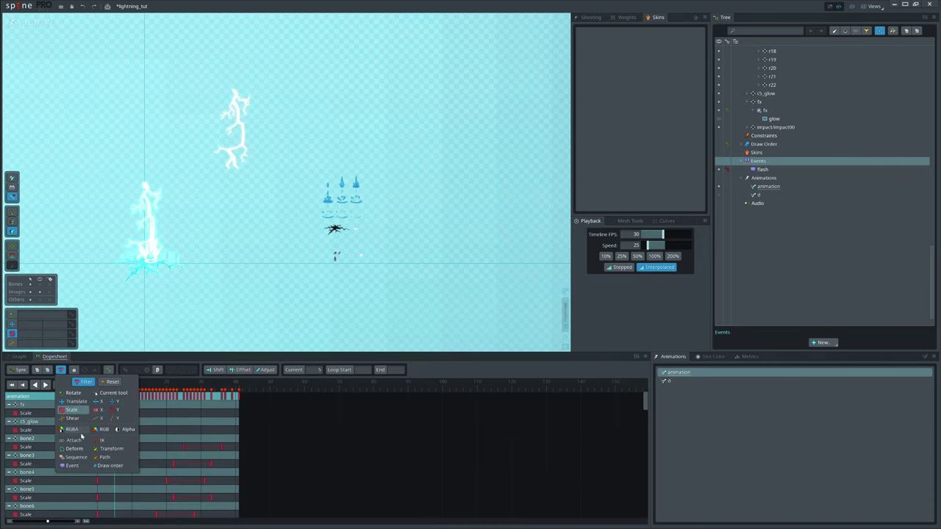
click(72, 463)
click(171, 453)
click(114, 413)
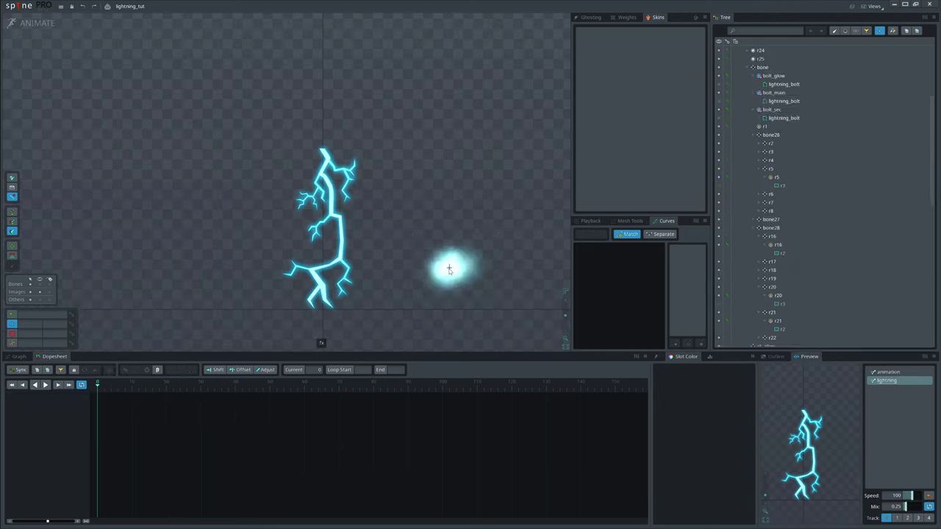
Key the fx glow bone at frame 0, moved over the bolt and scaled up to about 115 to fill the view.
click(449, 269)
drag(500, 310, 507, 169)
key(x)
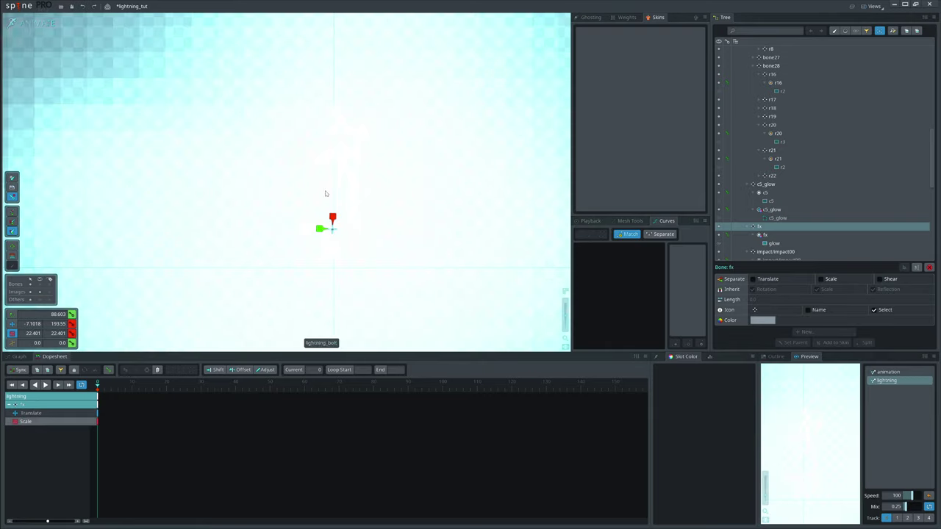
drag(325, 193, 117, 386)
Key the fx slot's colour at full opacity on frame 0 and fade its alpha to 0 at frame 6.
click(780, 236)
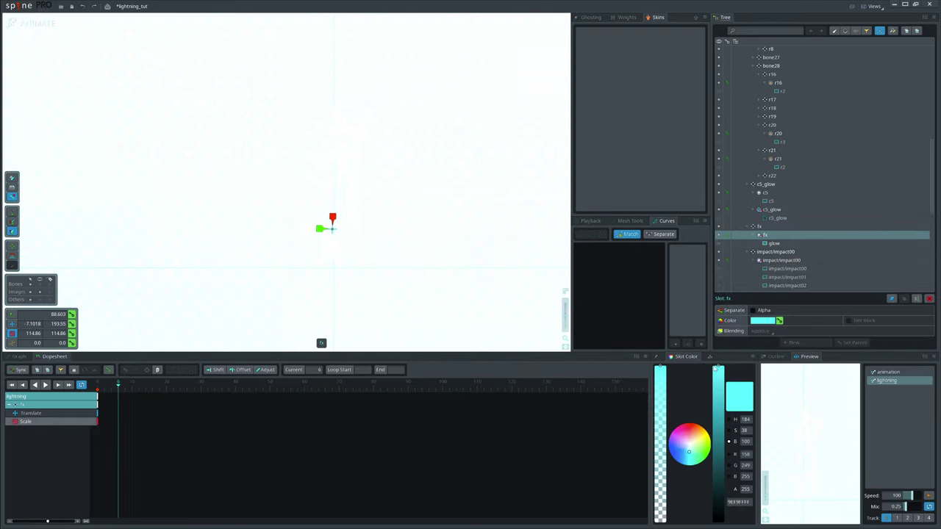
drag(661, 385, 651, 524)
click(97, 389)
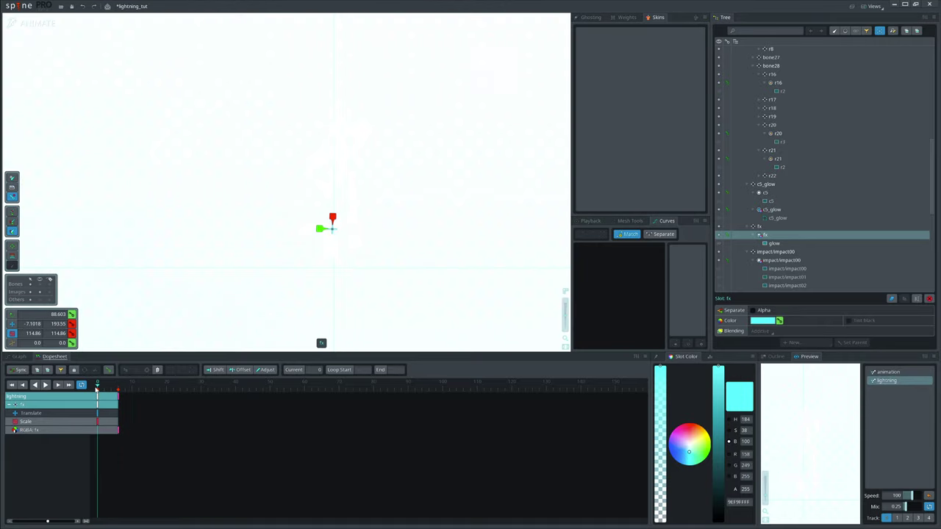
scroll(98, 388, down, 1)
drag(98, 388, 116, 392)
scroll(388, 194, up, 3)
Select the bolt_glow, bolt_main and bolt_sec slots together and key their colour as white.
click(338, 195)
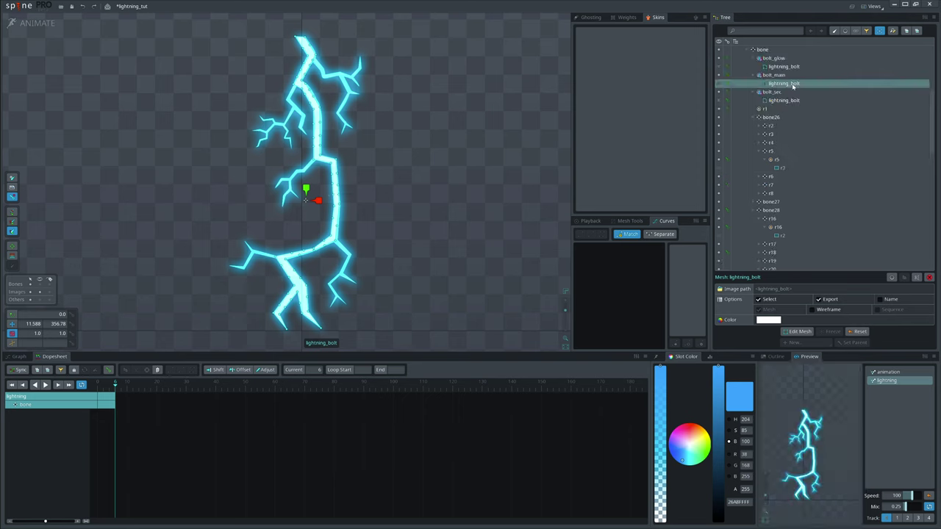
click(783, 101)
ctrl+click(782, 86)
ctrl+click(773, 118)
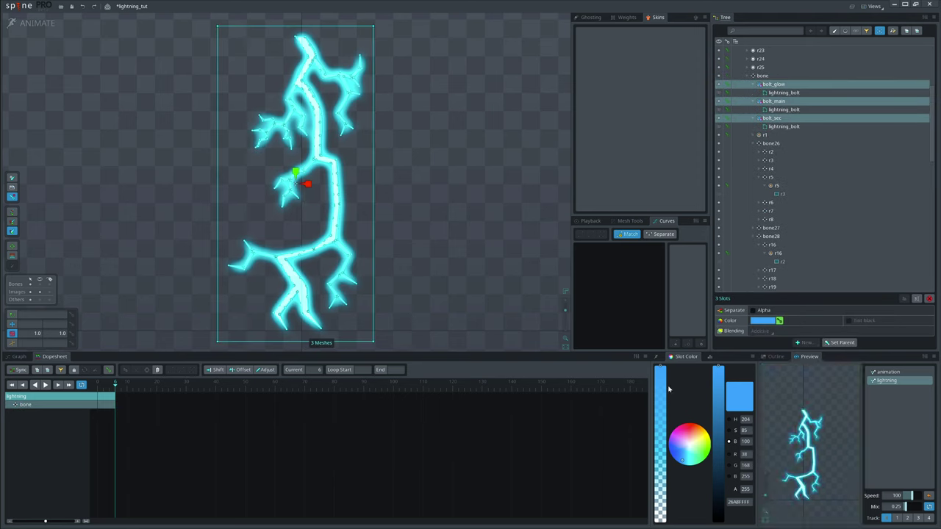
key(k)
click(690, 446)
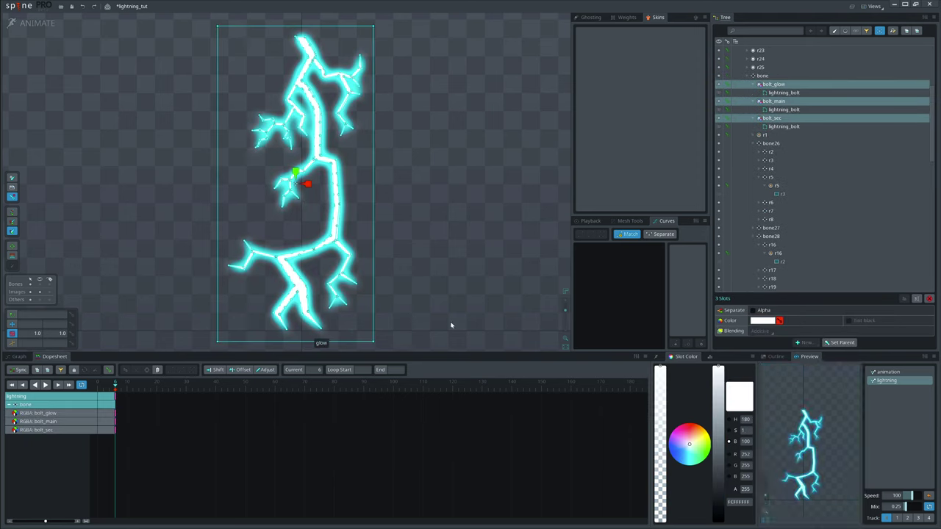
Place the three bolts' white colour keys on frame 0 and play back the flash.
scroll(441, 324, down, 1)
mouse_move(115, 390)
mouse_down()
mouse_move(96, 389)
mouse_move(115, 389)
mouse_up()
key(k)
key(space)
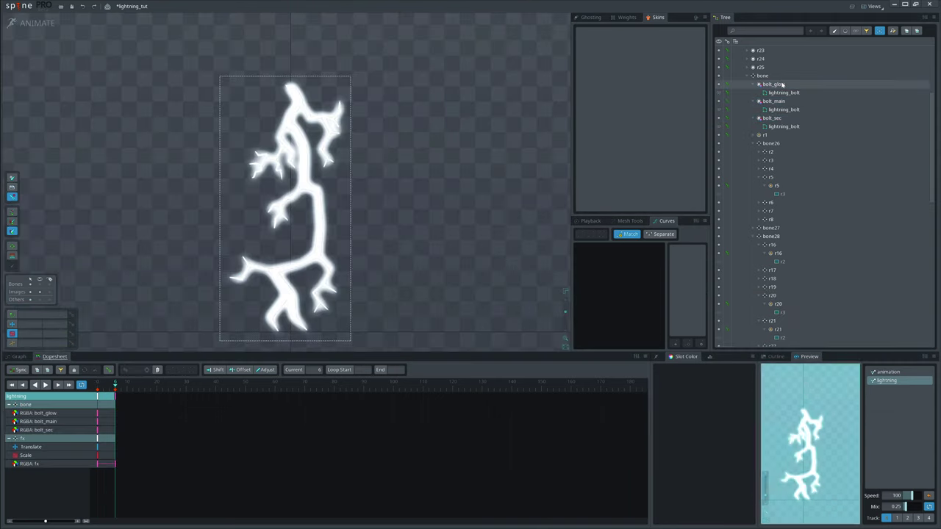
Key the bolt_glow slot's colour at frame 6 and fade its alpha to 0 at frame 15.
click(782, 84)
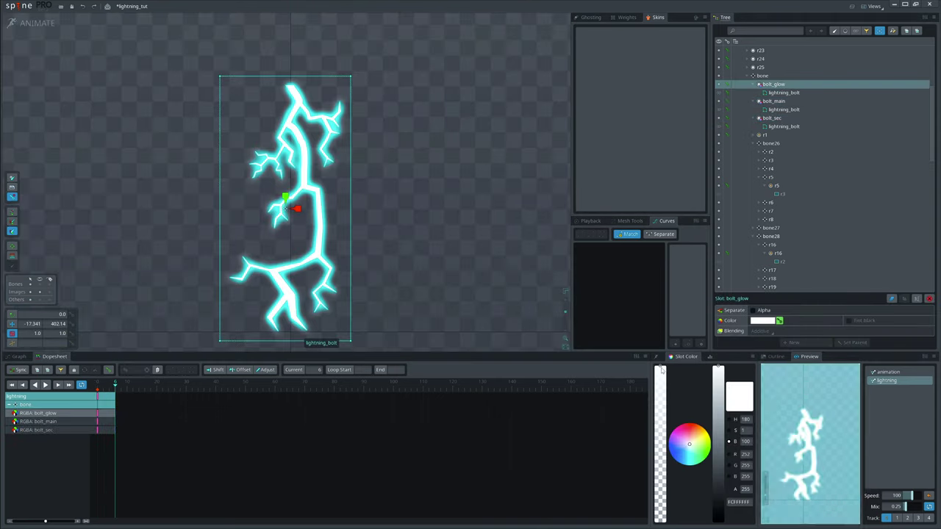
click(142, 387)
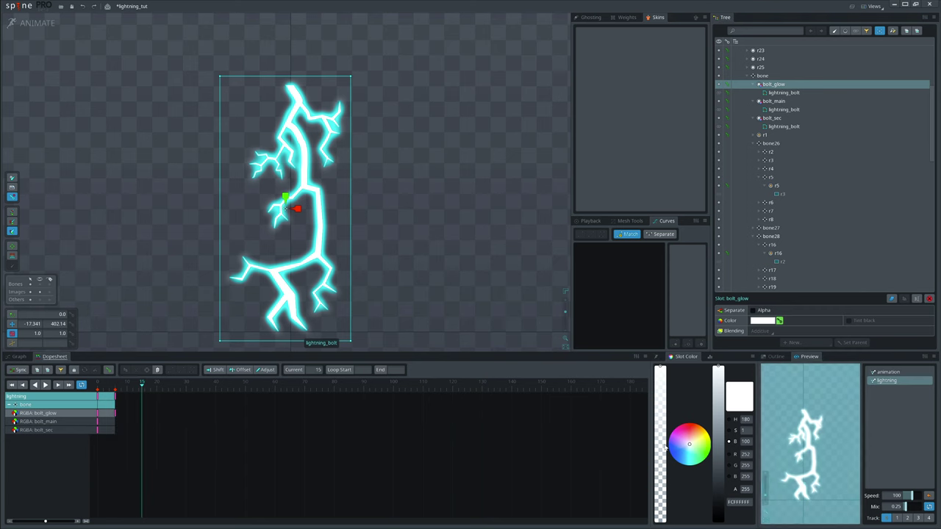
drag(661, 434, 660, 522)
Key the bolt_sec slot's colour at frame 15, fade its alpha to 0 at frame 25 and play back the animation.
click(779, 118)
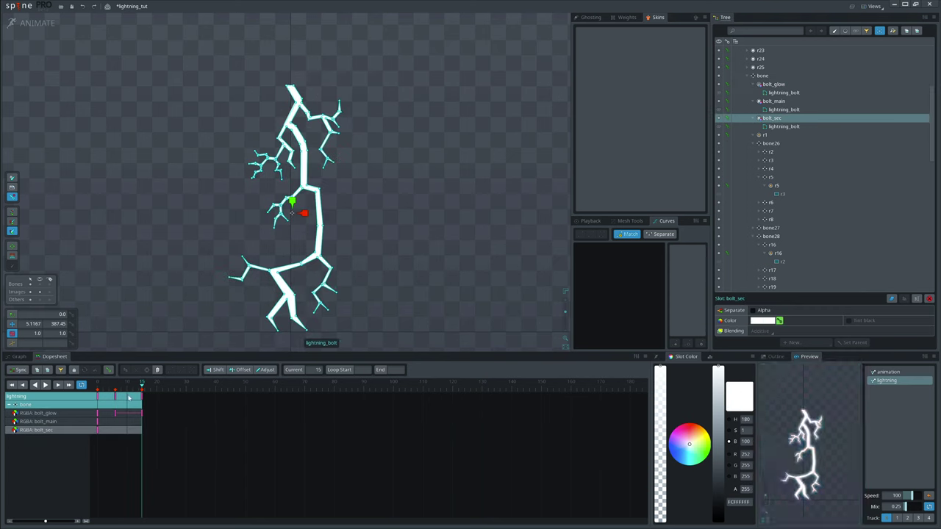
click(173, 396)
drag(665, 423, 662, 519)
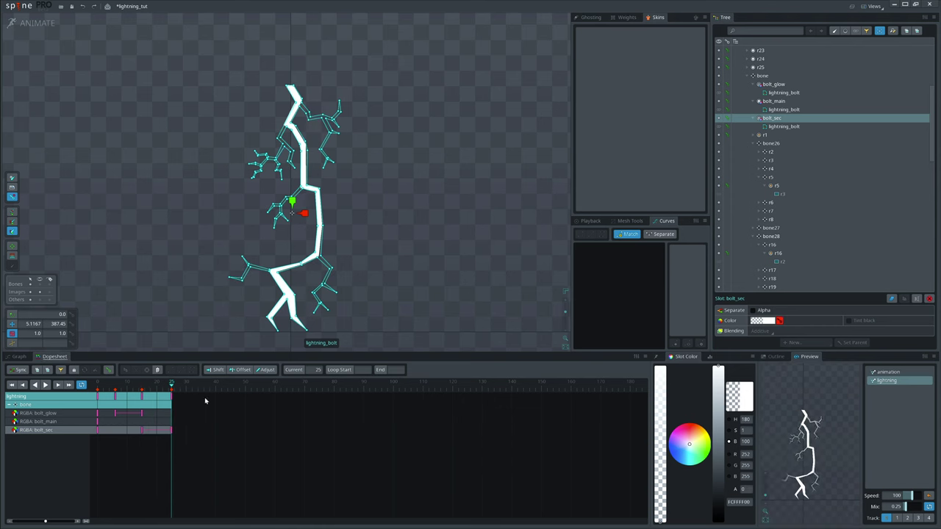
drag(98, 390, 172, 397)
key(space)
Return to setup mode and hide the bolt_glow and bolt_sec slots so only the main trunk is left showing.
click(172, 431)
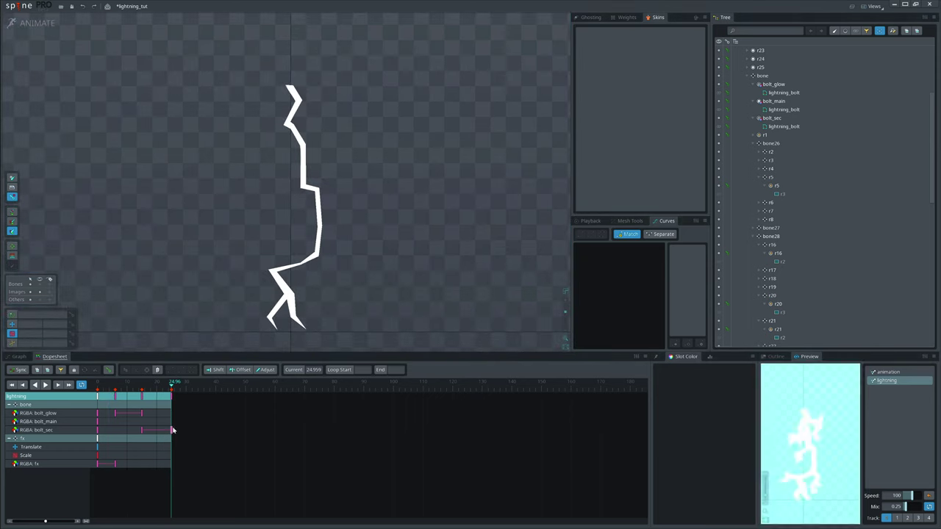
click(287, 293)
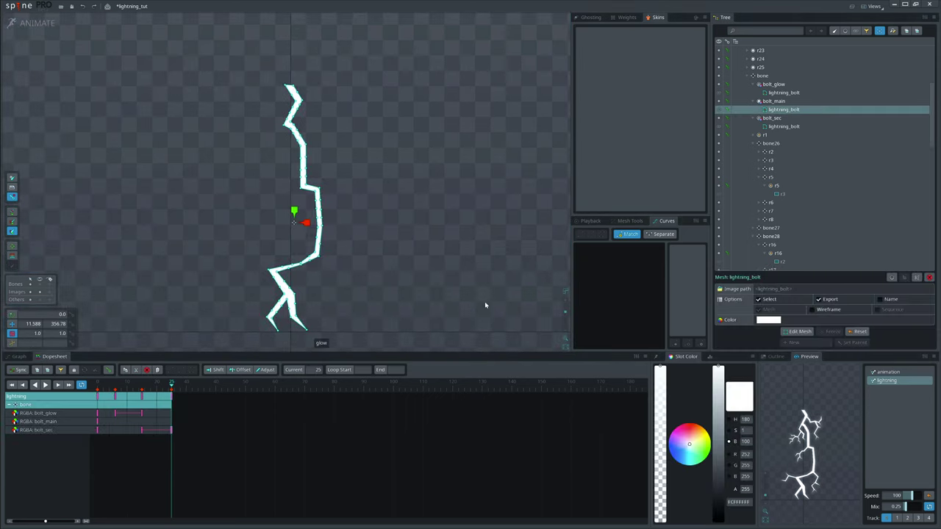
key(ctrl+z)
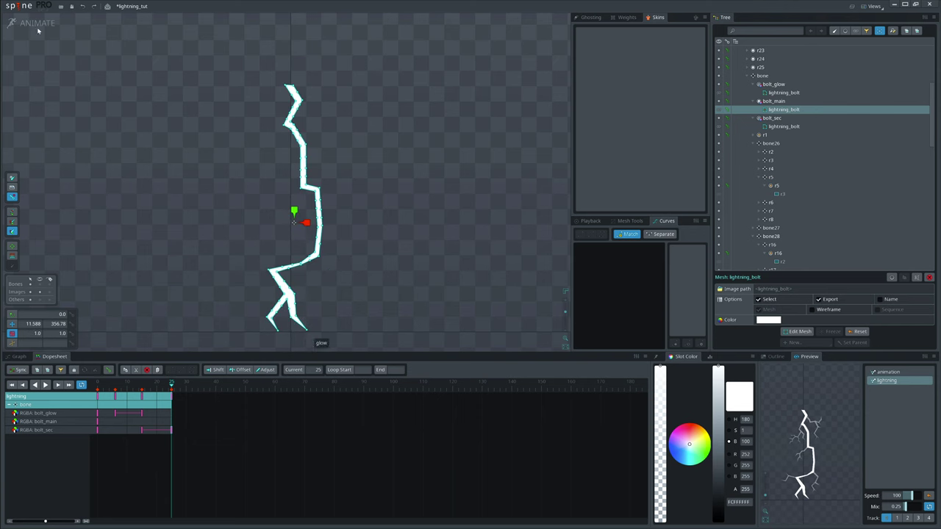
click(37, 24)
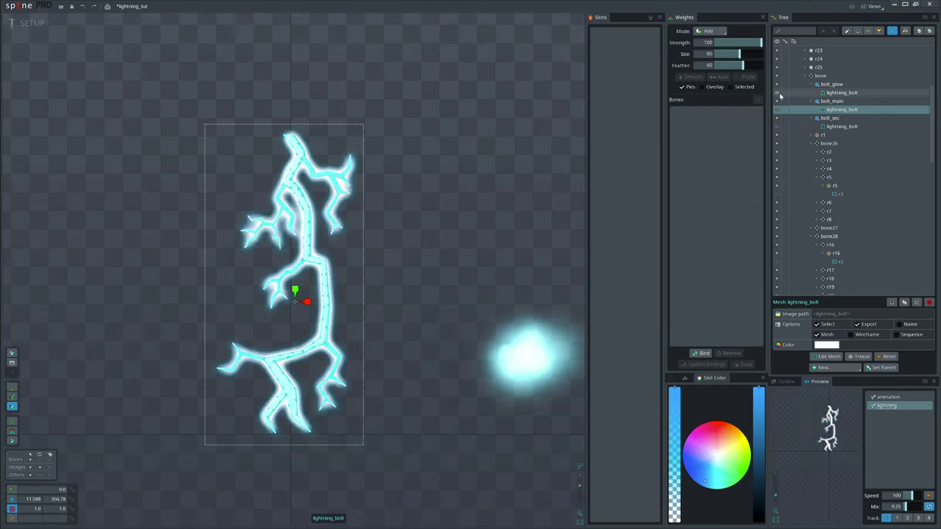
click(777, 84)
click(777, 101)
Create child bones of the bolt's parent bone along the main trunk, from its top down to the lower bend.
drag(508, 239, 536, 242)
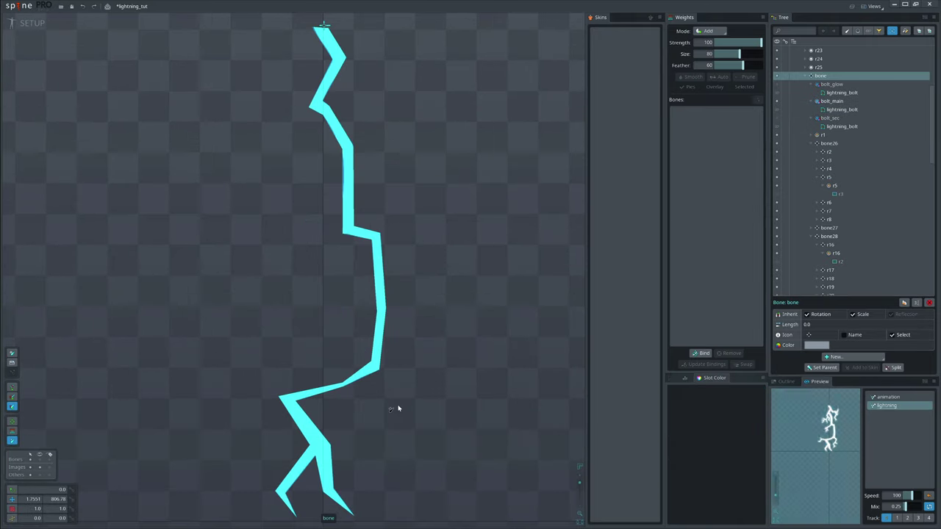
scroll(364, 39, down, 1)
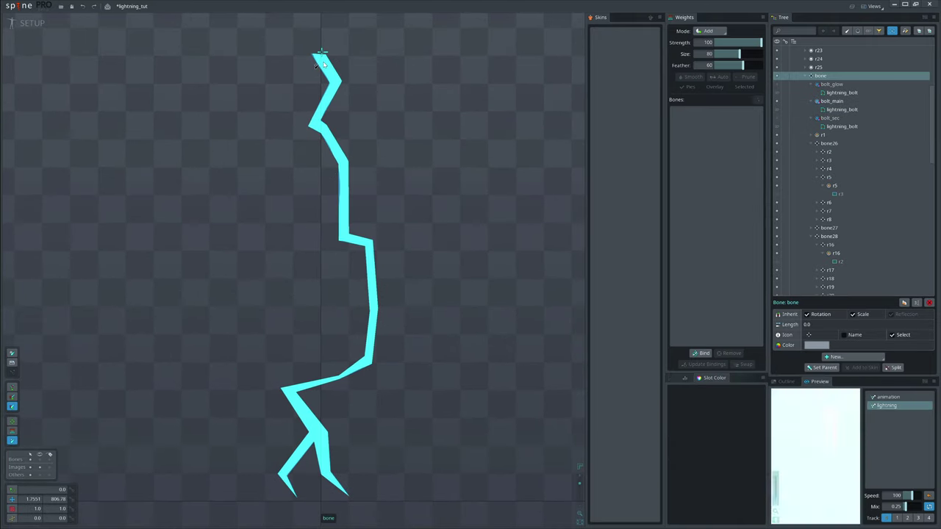
click(323, 61)
click(335, 82)
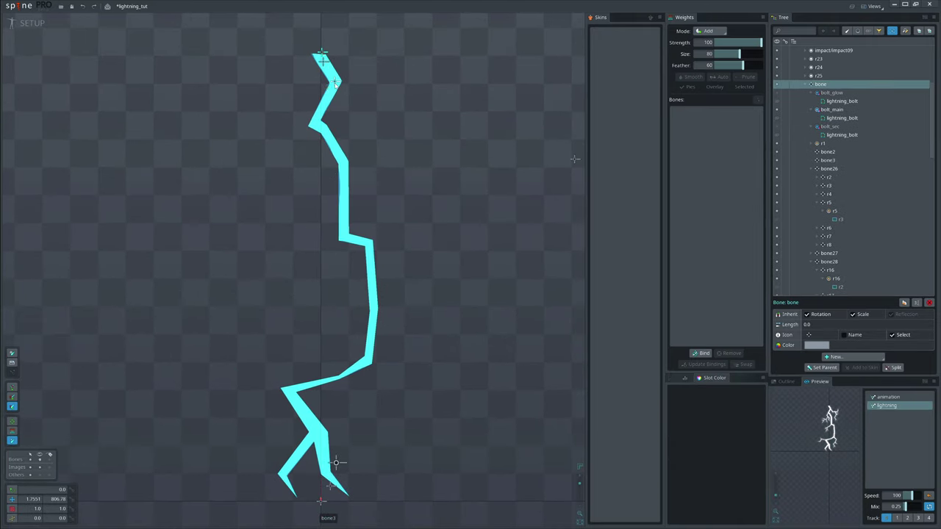
click(325, 104)
click(314, 123)
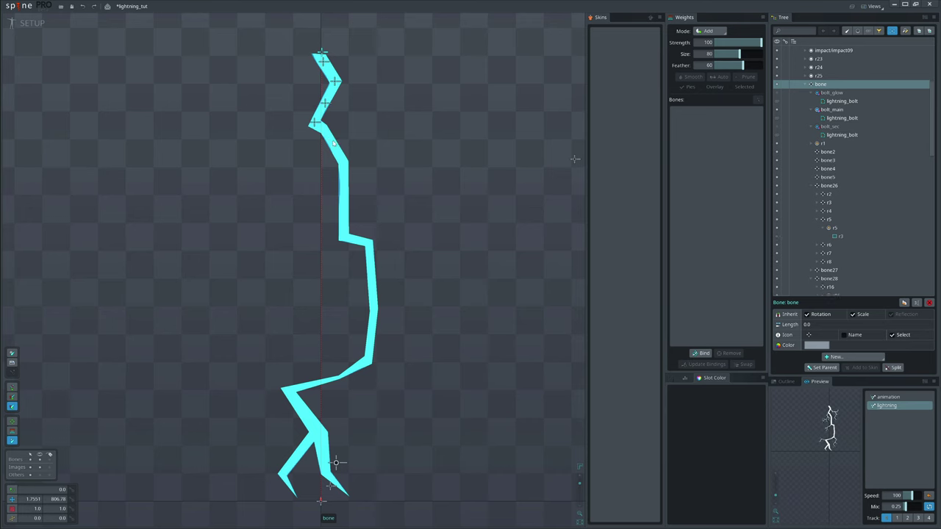
click(344, 211)
click(344, 237)
click(375, 311)
click(370, 342)
click(365, 360)
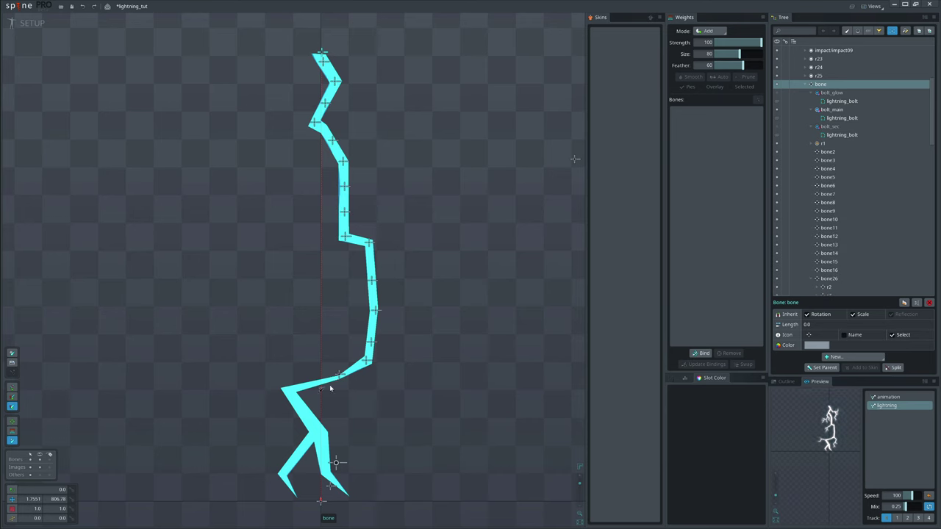
Continue the child bones along the lower trunk and down both bottom legs to their tips.
scroll(330, 388, up, 2)
drag(348, 525, 401, 325)
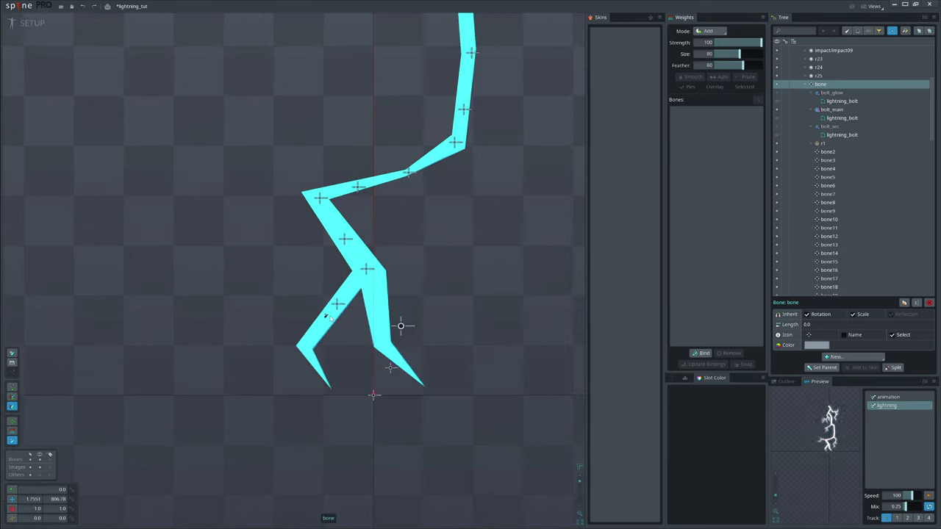
scroll(378, 307, down, 2)
drag(496, 264, 372, 422)
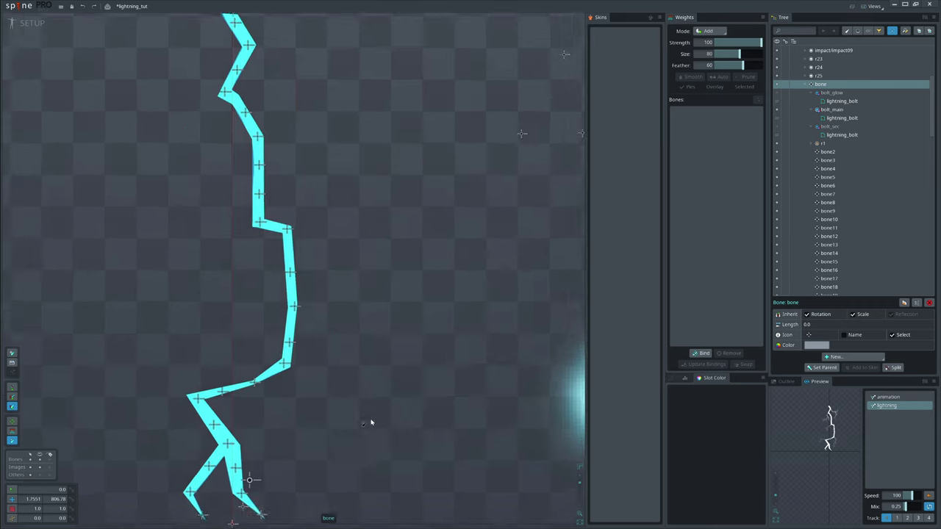
scroll(370, 400, down, 2)
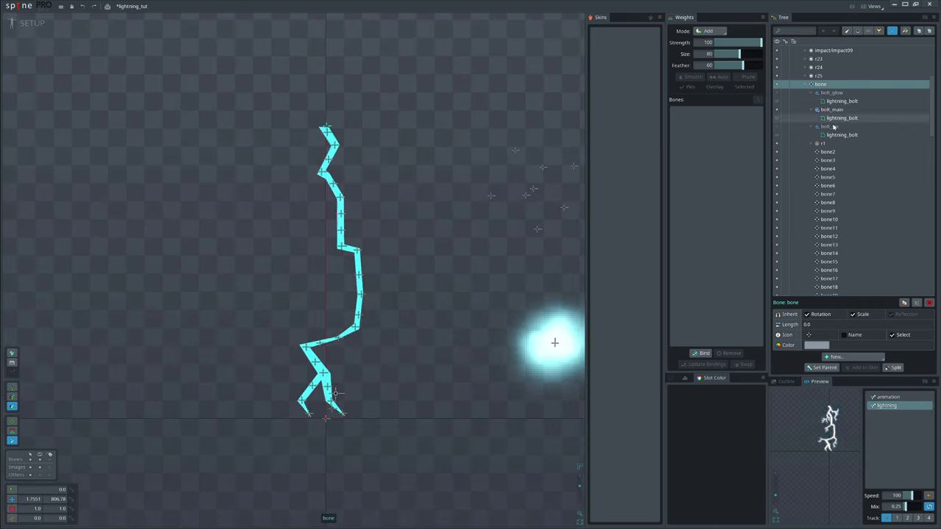
Bind bone2 through bone25 to the main bolt mesh.
click(827, 152)
scroll(856, 176, down, 7)
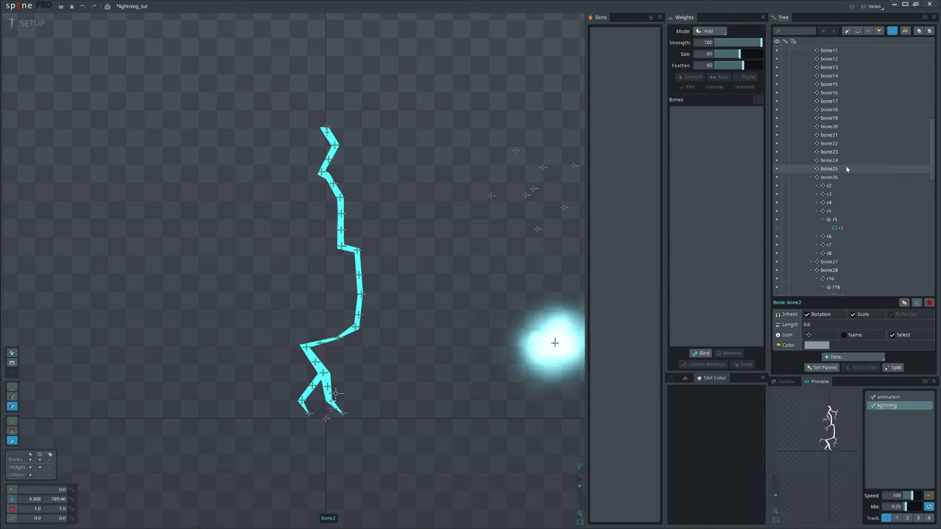
shift+click(846, 169)
click(701, 355)
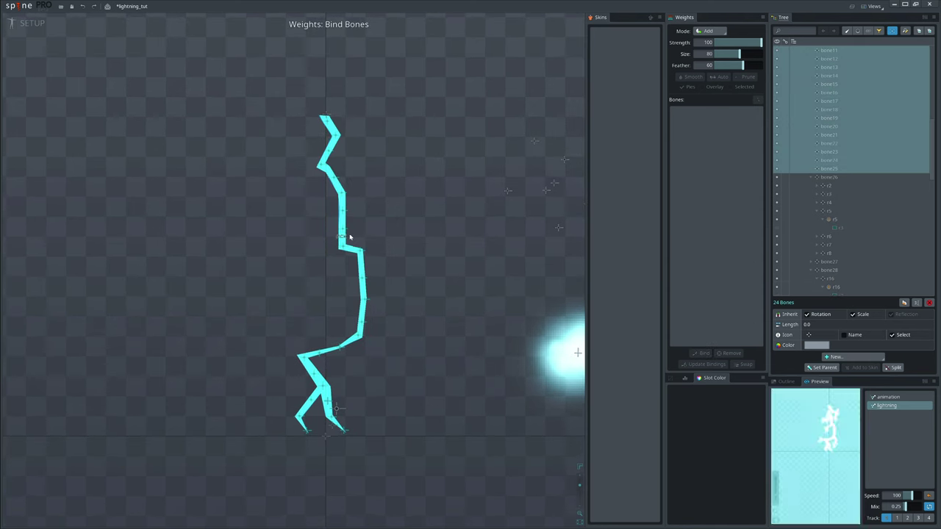
key(Return)
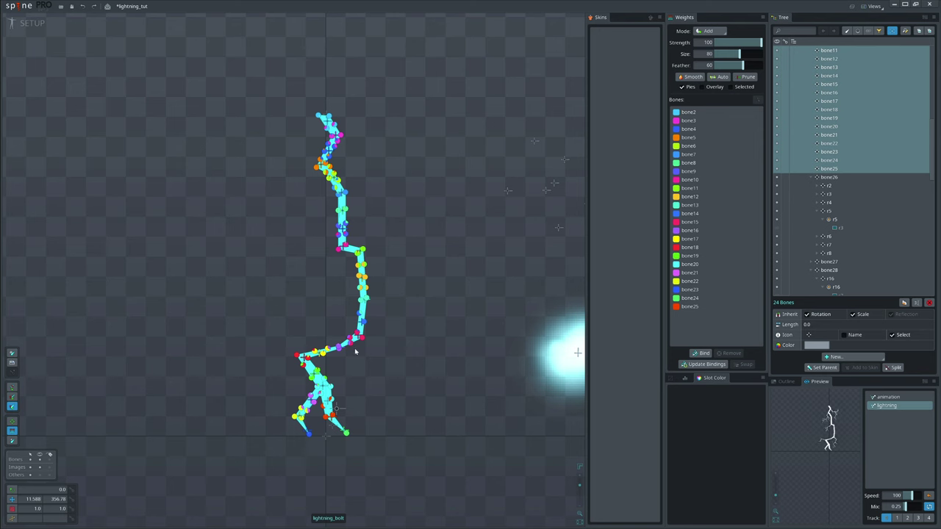
In animate mode, key the scale of bone2 through bone25 near the start and set it to 0 at frame 25.
click(23, 26)
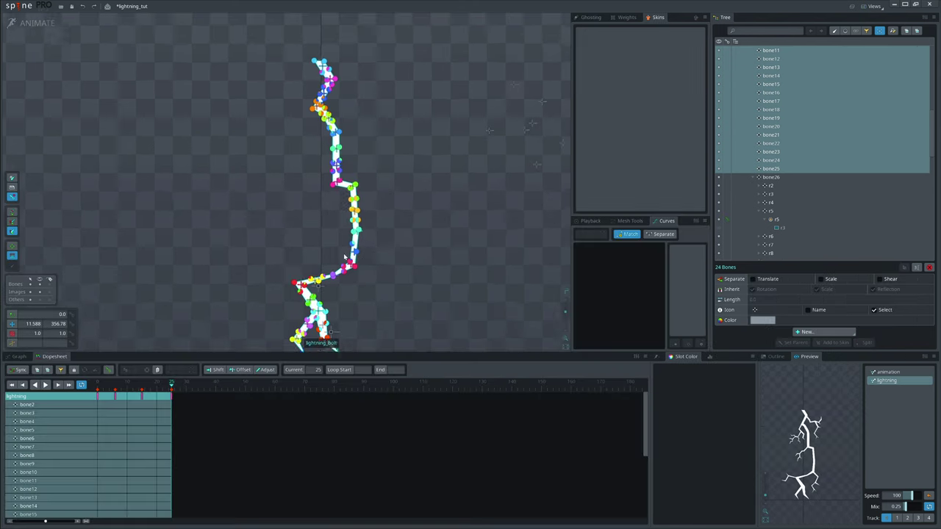
click(791, 180)
scroll(791, 180, up, 5)
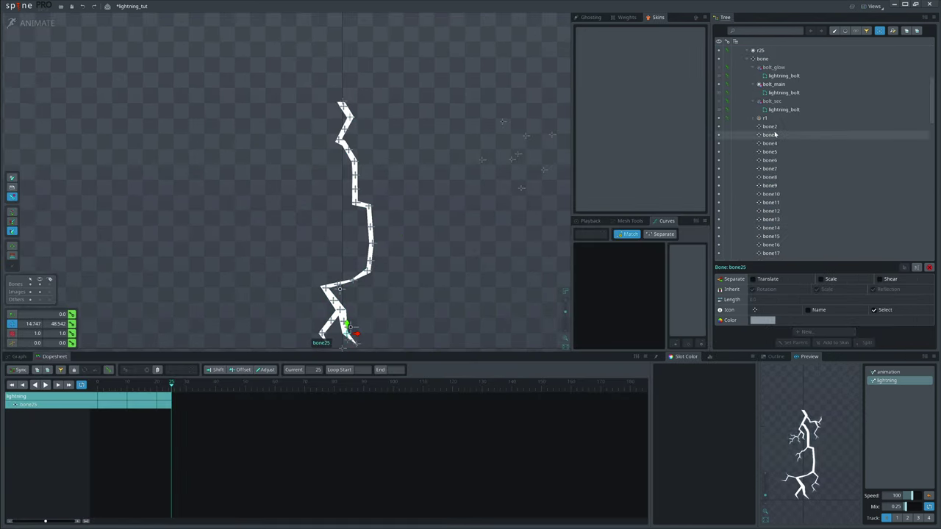
shift+click(770, 126)
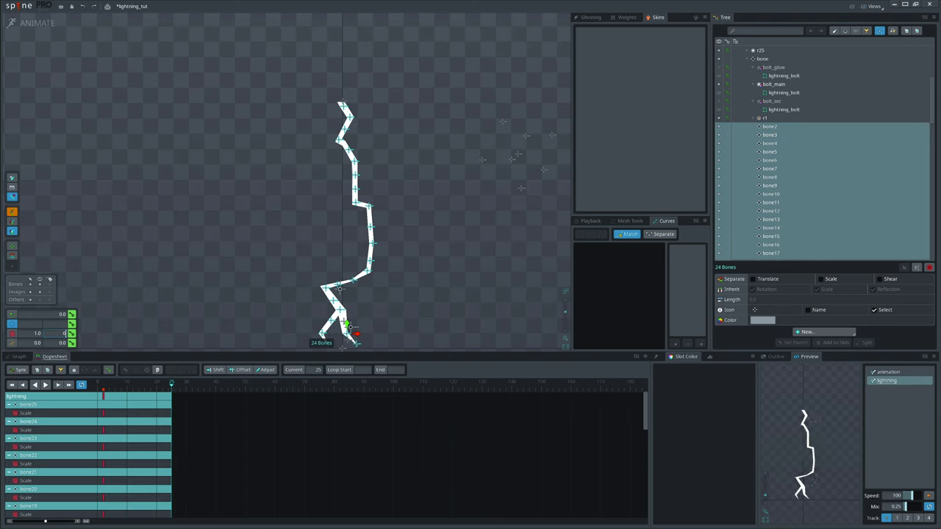
text(0)
key(Return)
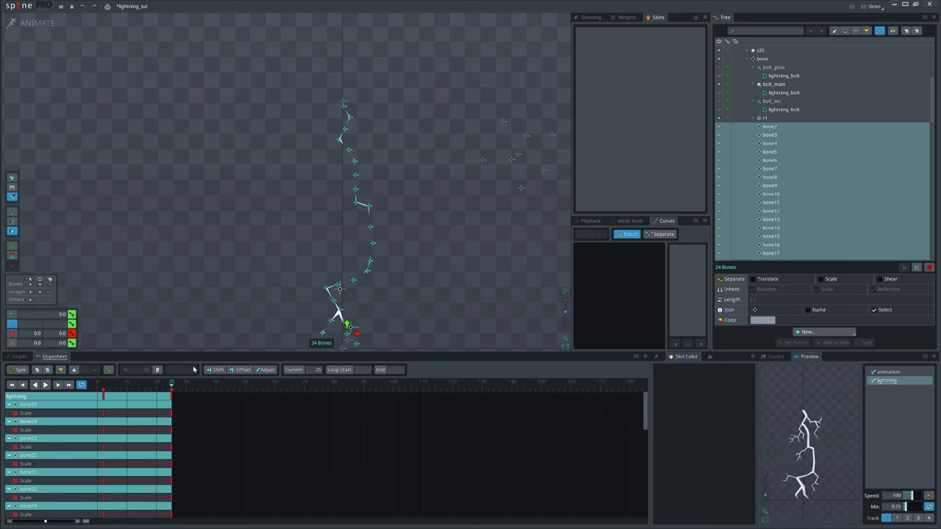
Shift each bone's pair of scale keys to different frames so that the bolt's bones shrink at staggered times.
drag(105, 388, 132, 397)
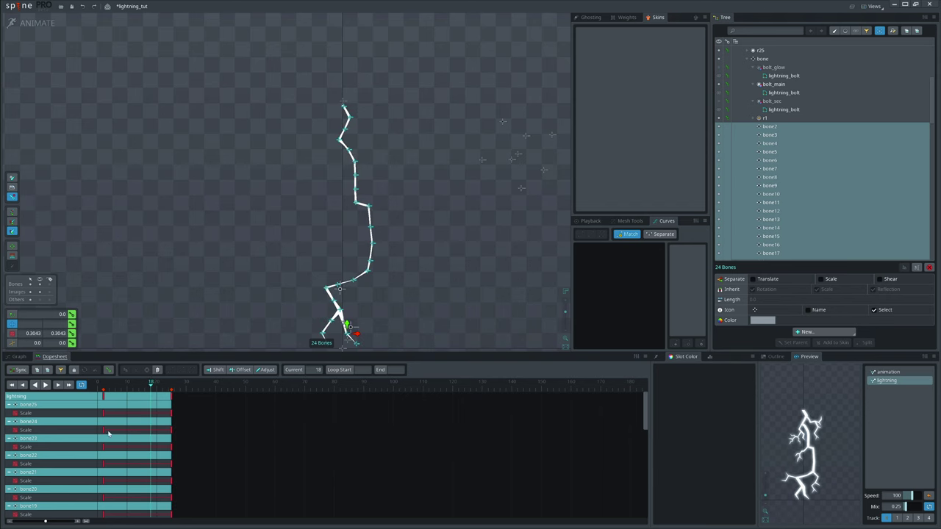
drag(104, 430, 121, 431)
drag(104, 447, 115, 464)
drag(104, 481, 121, 466)
click(104, 497)
click(37, 371)
scroll(136, 460, up, 5)
drag(103, 472, 124, 482)
drag(103, 489, 101, 489)
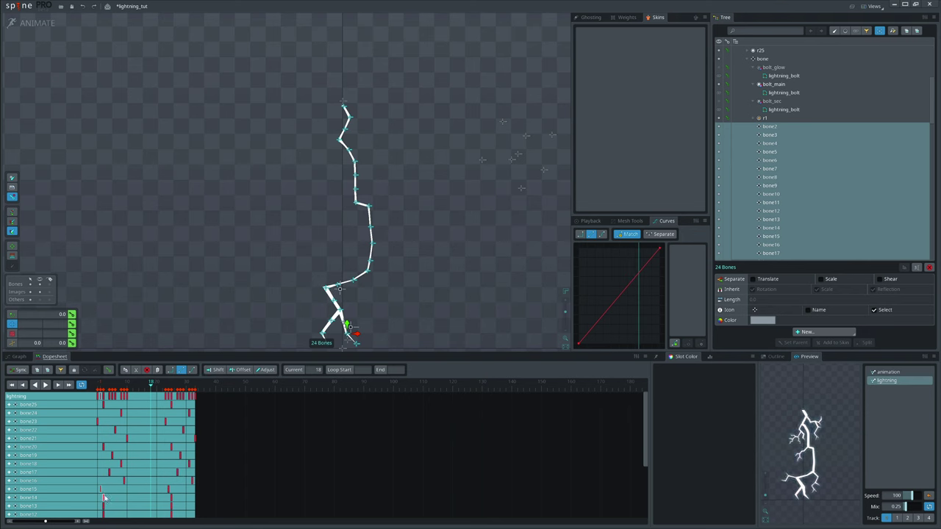
scroll(104, 478, down, 3)
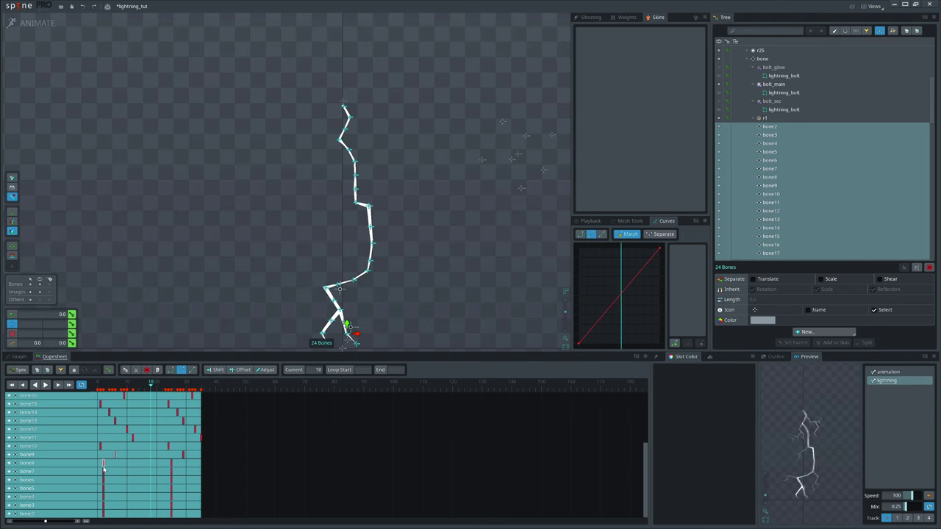
scroll(145, 496, up, 3)
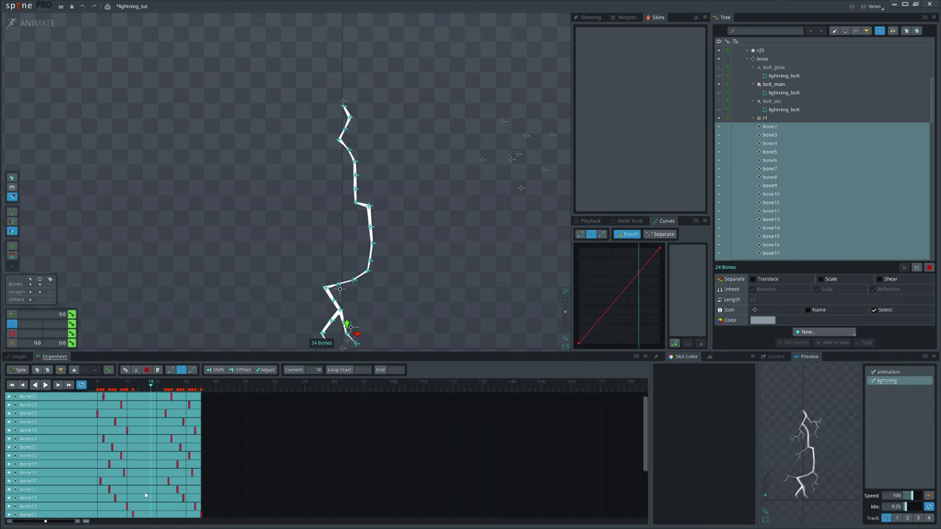
Play back the bolt and shift the bones' closing scale keys earlier so that they end by frame 20.
click(97, 385)
key(d)
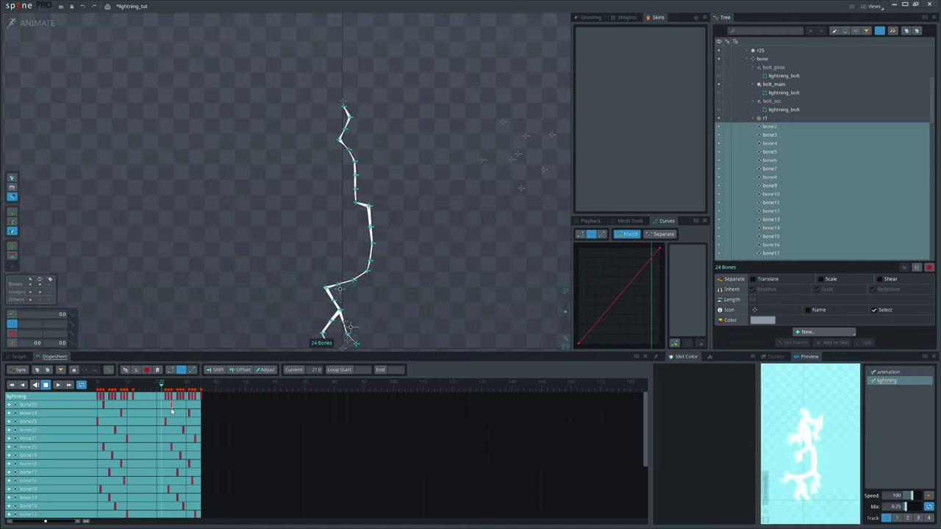
key(d)
drag(260, 476, 147, 397)
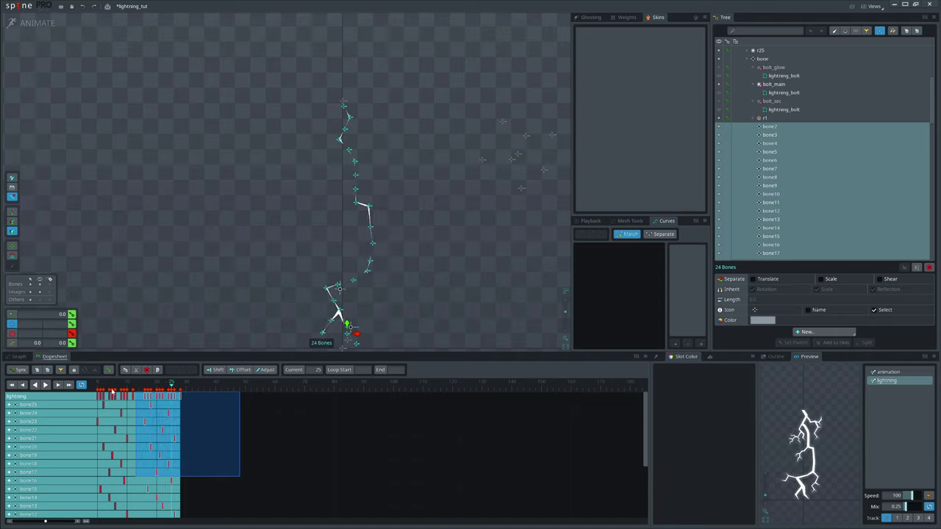
key(l)
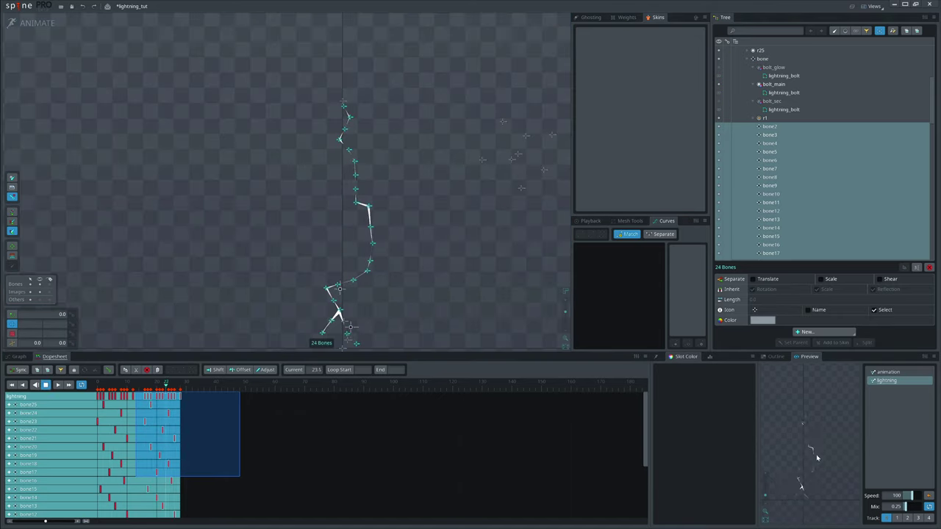
drag(185, 420, 166, 418)
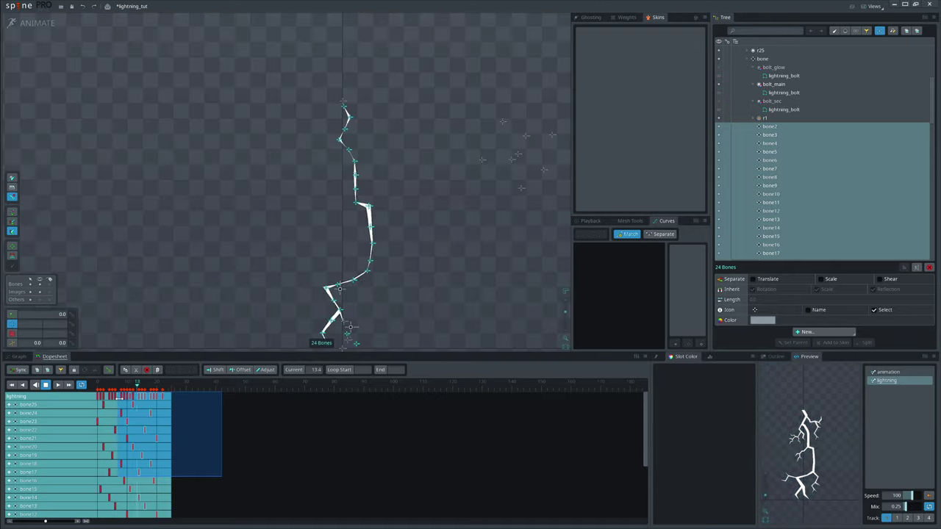
Key the bolt_main slot's colour at frame 24, fade its alpha to 0 at frame 34, and play the result.
click(767, 118)
click(777, 85)
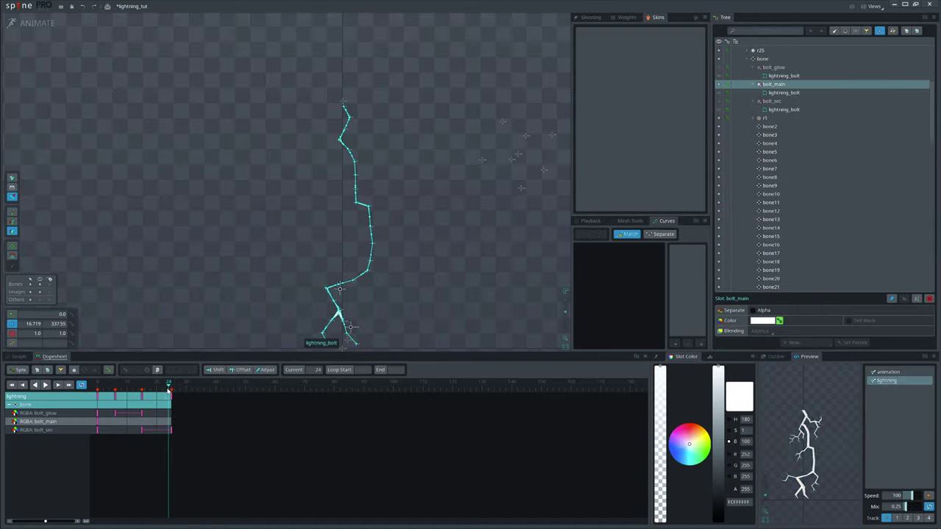
click(198, 385)
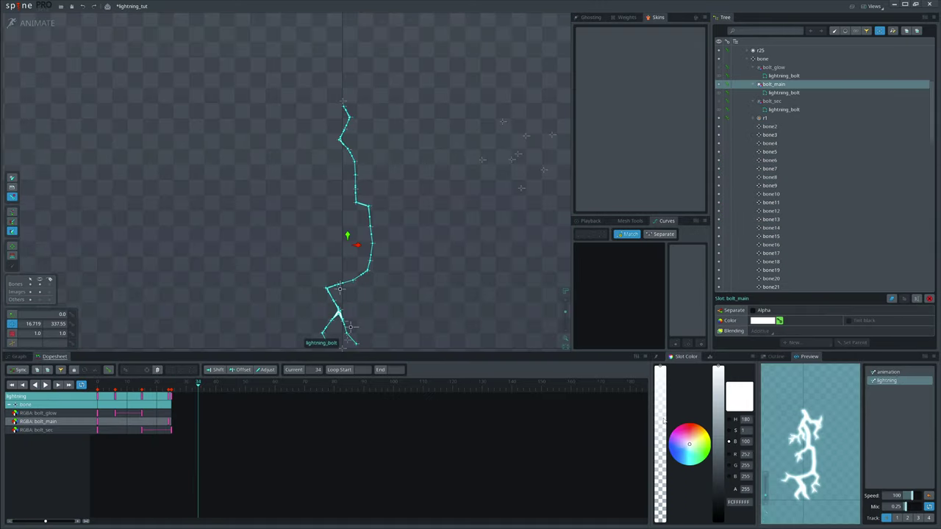
click(780, 321)
drag(660, 456, 660, 522)
key(k)
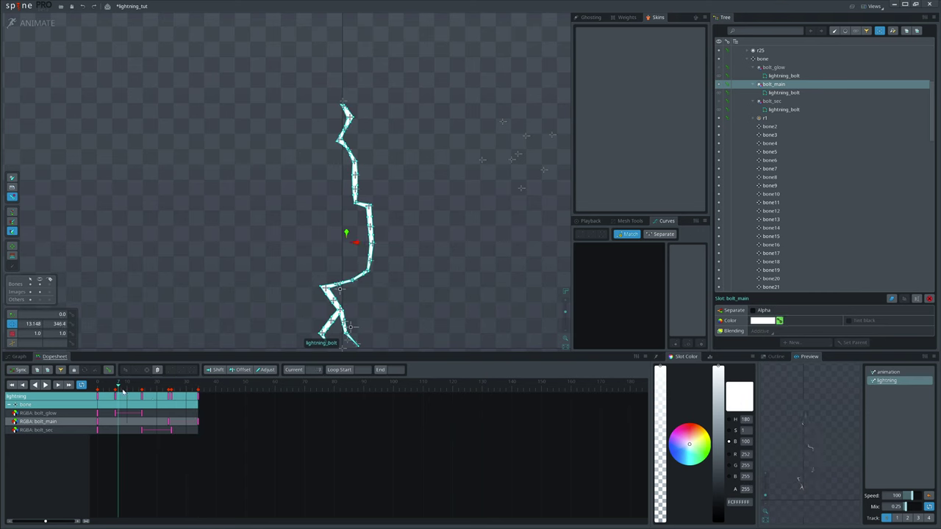
key(d)
click(486, 298)
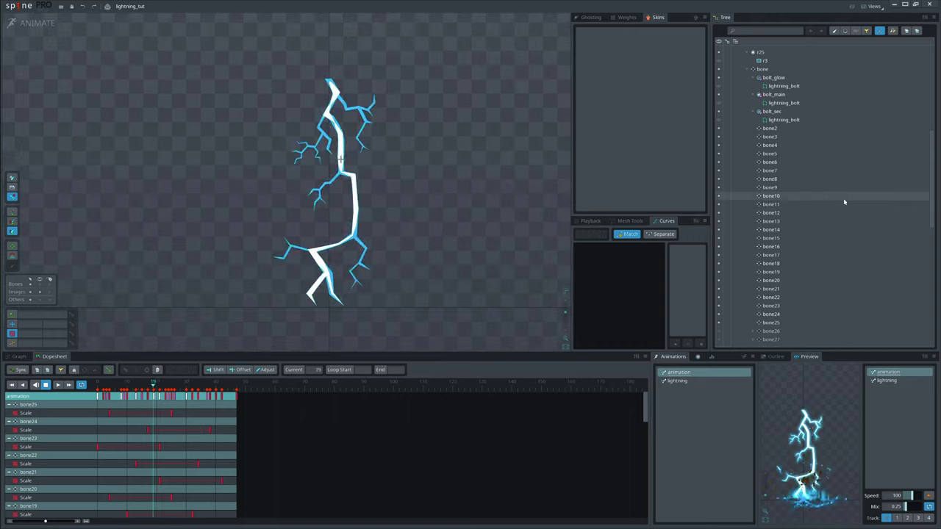
Look over the finished animation's bones and impact images in the tree, and make the lightning animation active at frame 16.
scroll(810, 266, down, 5)
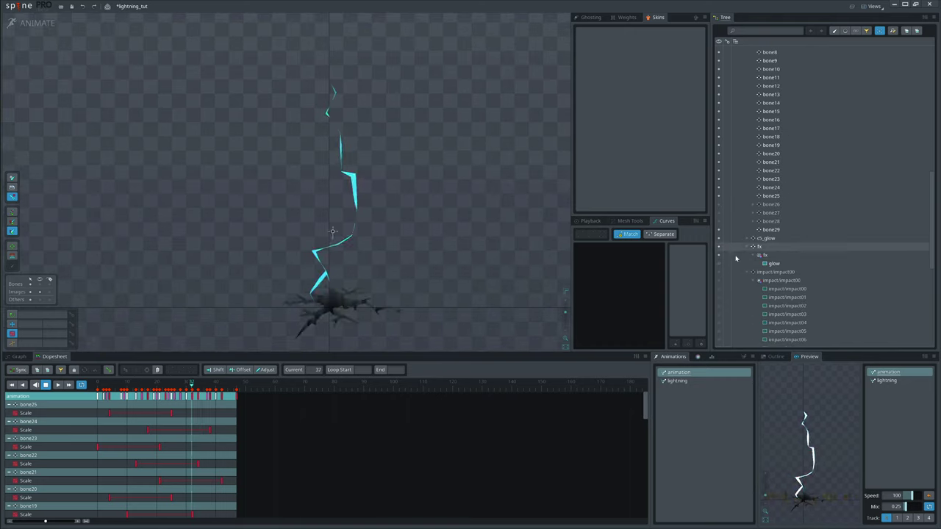
scroll(809, 285, down, 3)
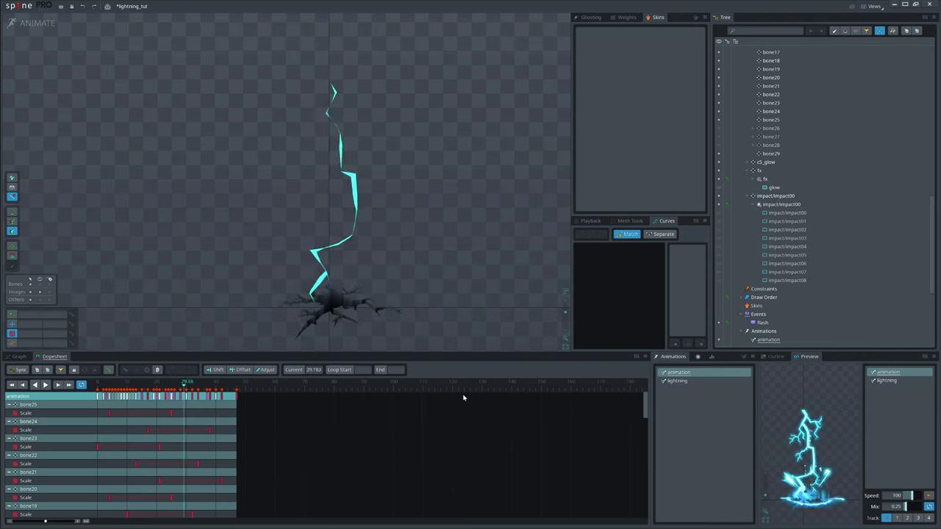
click(684, 381)
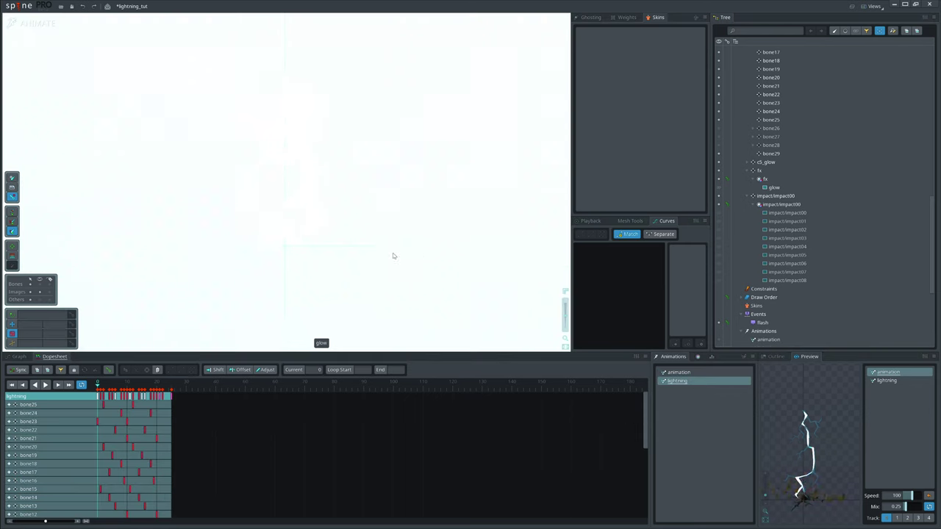
click(127, 386)
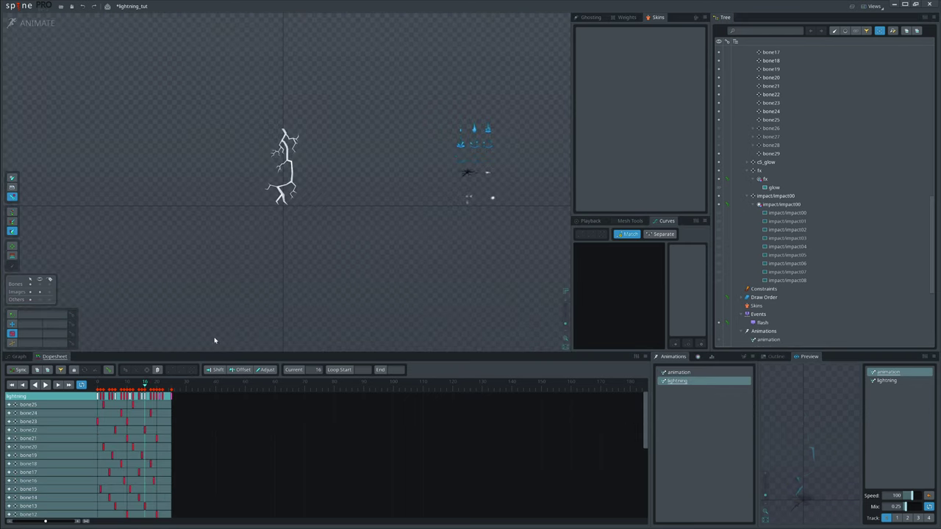
scroll(887, 199, down, 5)
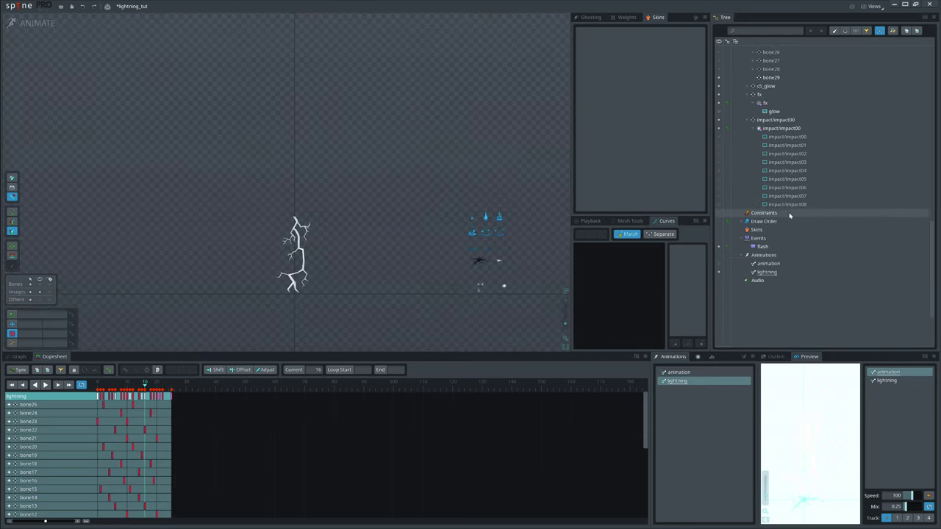
In setup mode, add the r1, r2 and r3 rock images from the Images folder to an empty area of the canvas.
click(31, 23)
scroll(404, 265, up, 3)
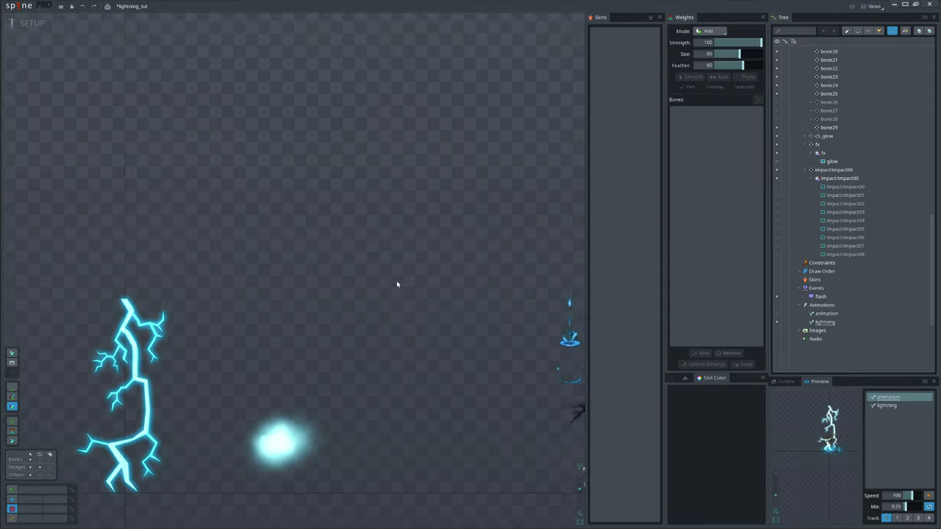
drag(397, 284, 449, 260)
scroll(844, 220, up, 2)
scroll(835, 287, down, 4)
click(800, 280)
scroll(850, 293, down, 6)
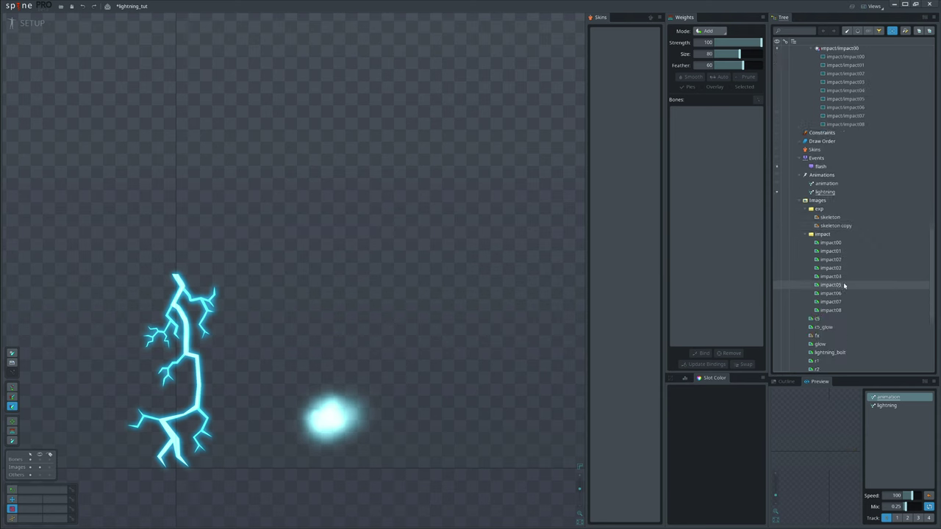
click(817, 340)
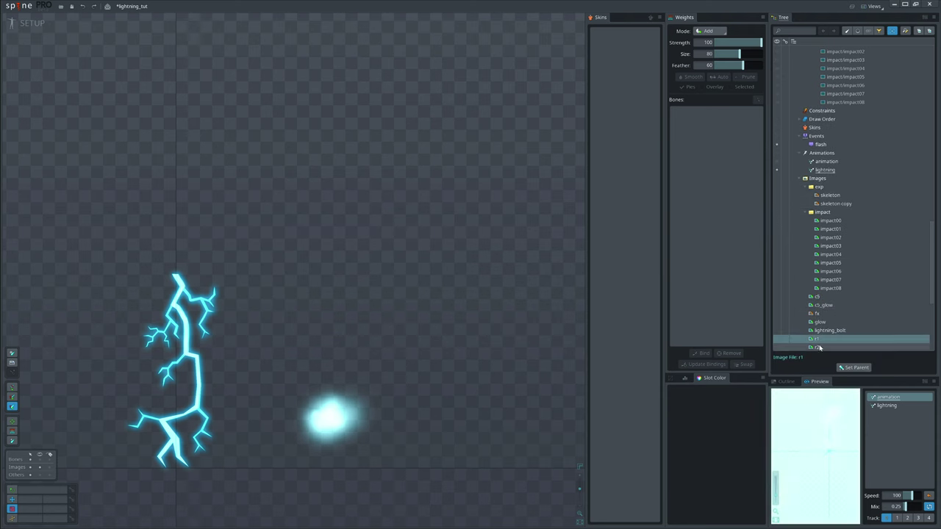
scroll(819, 344, down, 3)
shift+click(823, 305)
drag(827, 296, 392, 221)
scroll(309, 212, up, 5)
key(space)
Arrange the three rock images in a loose group and scale individual rocks to vary their sizes.
drag(288, 221, 283, 184)
drag(294, 270, 331, 274)
drag(225, 128, 452, 290)
key(space)
click(334, 275)
key(x)
drag(384, 269, 397, 237)
click(393, 221)
drag(469, 234, 476, 244)
Duplicate the three rocks, then rotate the copies and move them beside the originals.
drag(236, 147, 460, 270)
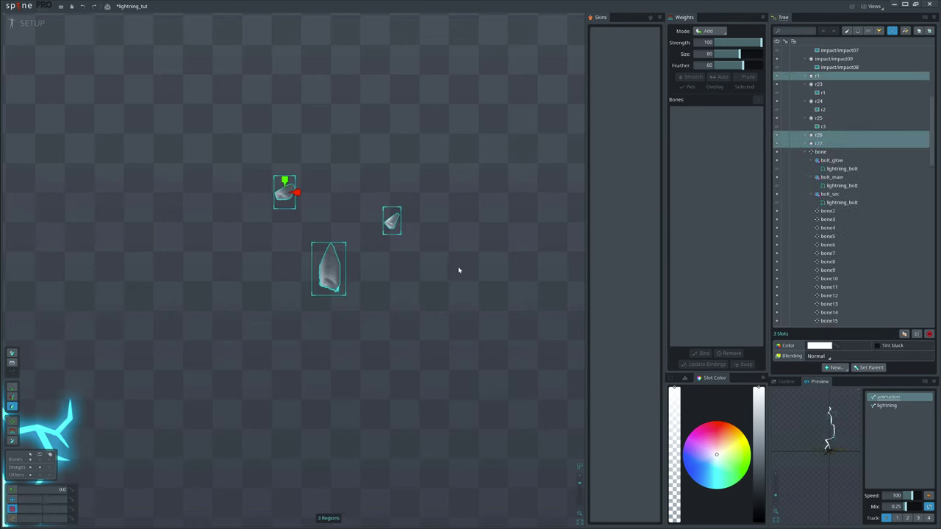
click(905, 334)
drag(534, 314, 473, 309)
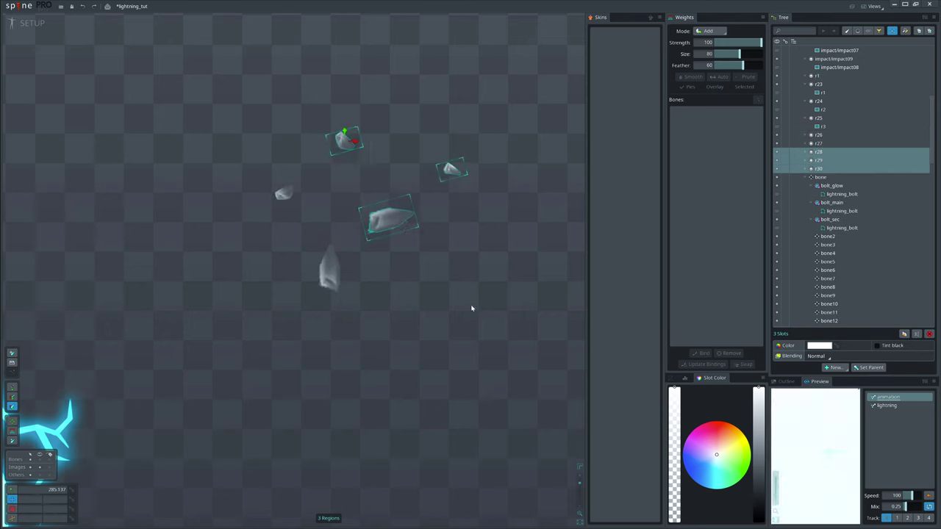
key(v)
drag(522, 290, 485, 254)
Rescale selected rocks among the twelve and reposition them to make the cluster irregular.
key(space)
click(352, 181)
key(x)
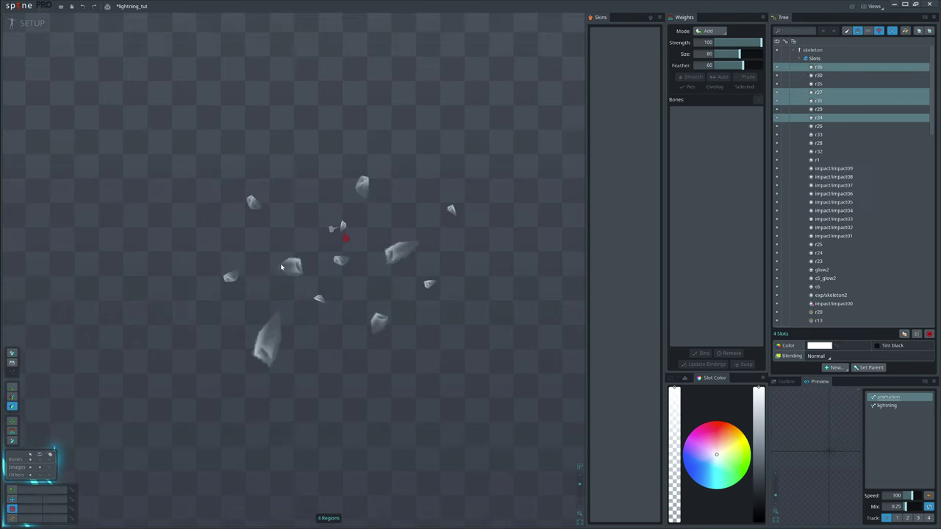
drag(281, 267, 272, 271)
drag(478, 377, 485, 405)
key(space)
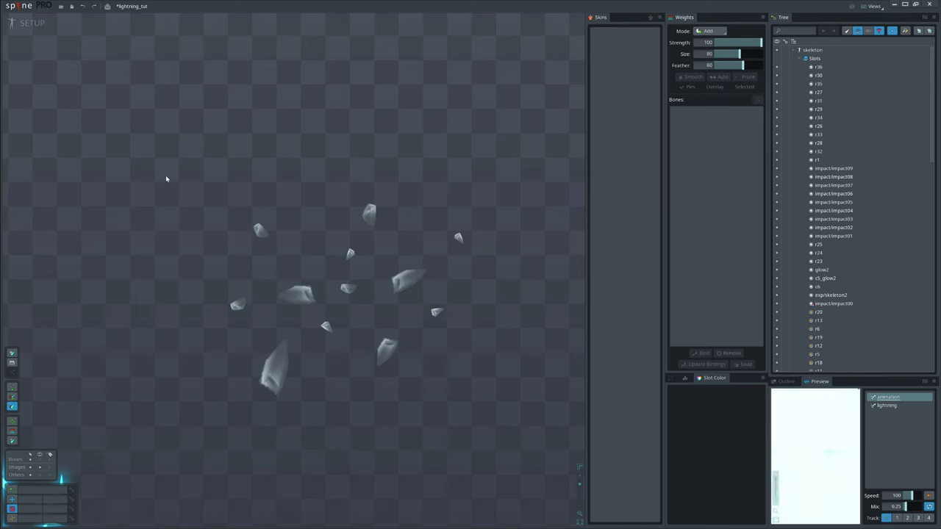
Create a horizontal bone from the middle of the rock cluster, about 374 long, and make it the parent of the twelve rock slots.
drag(166, 179, 533, 405)
drag(338, 295, 519, 292)
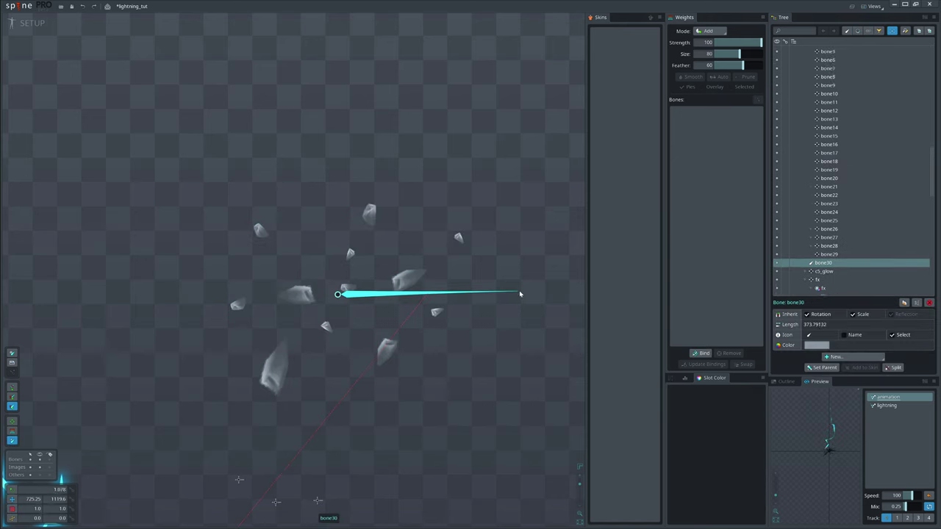
key(v)
drag(189, 137, 487, 389)
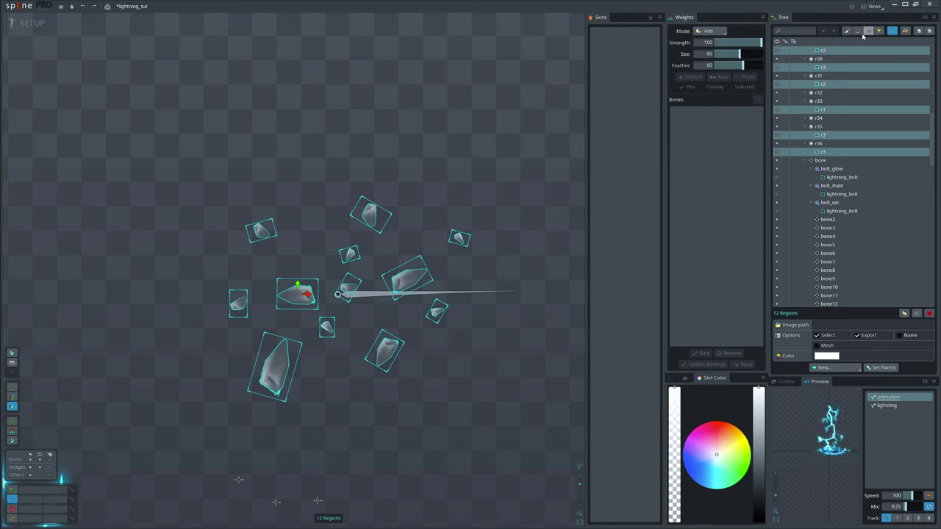
click(858, 31)
key(p)
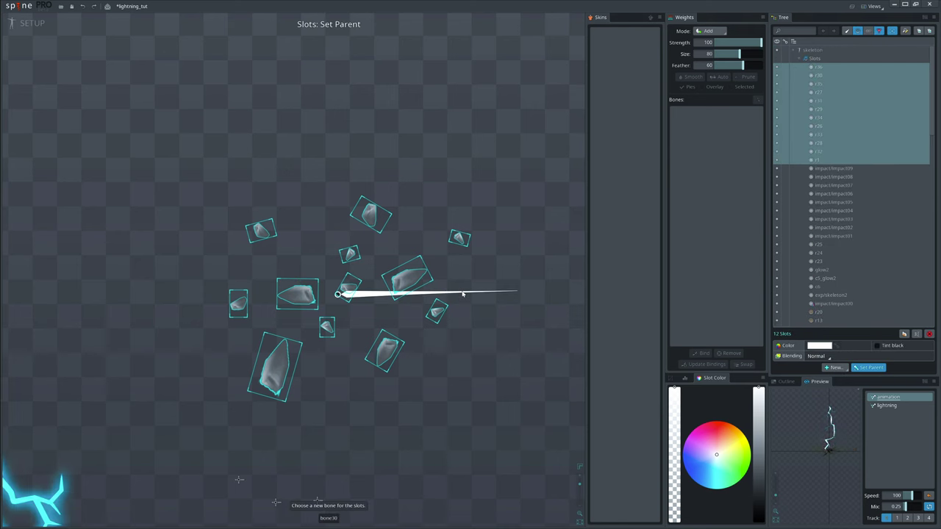
click(452, 293)
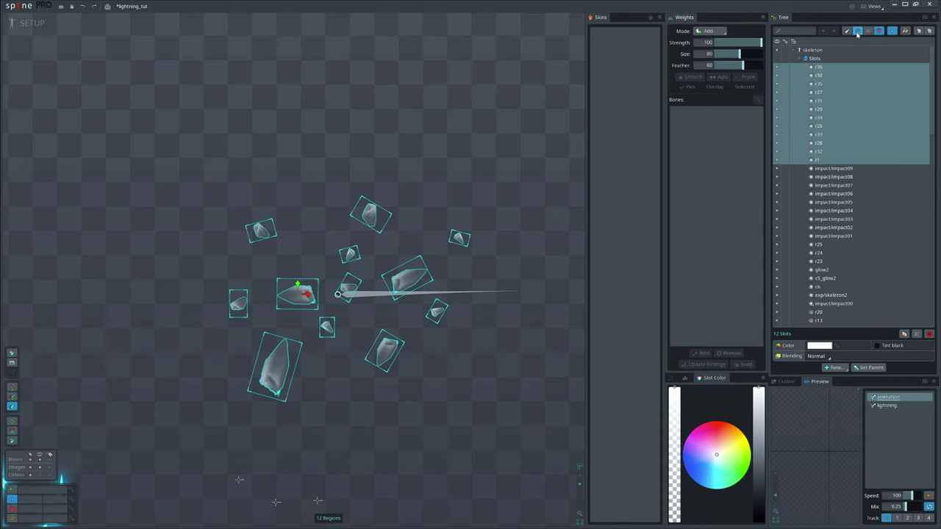
Give each of the twelve rock slots its own bone and turn off Rotation and Scale inheritance for these bones.
click(835, 368)
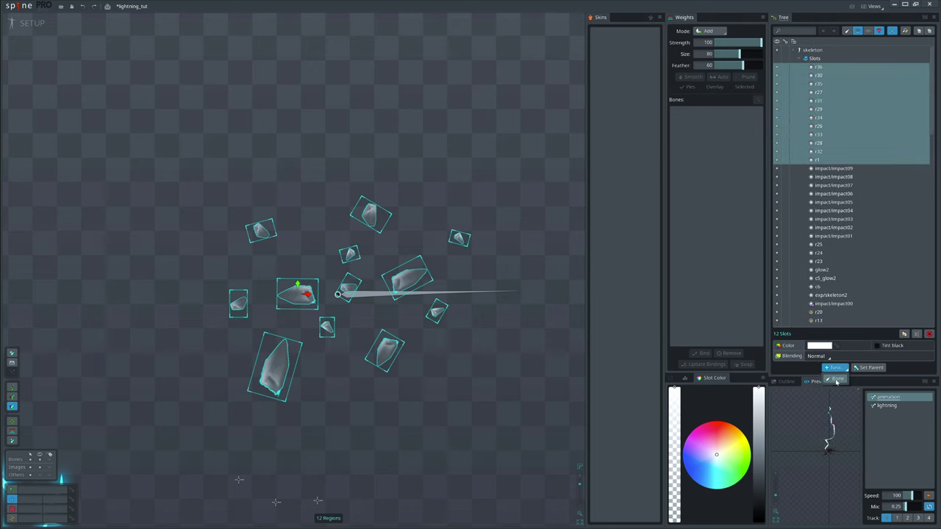
click(836, 379)
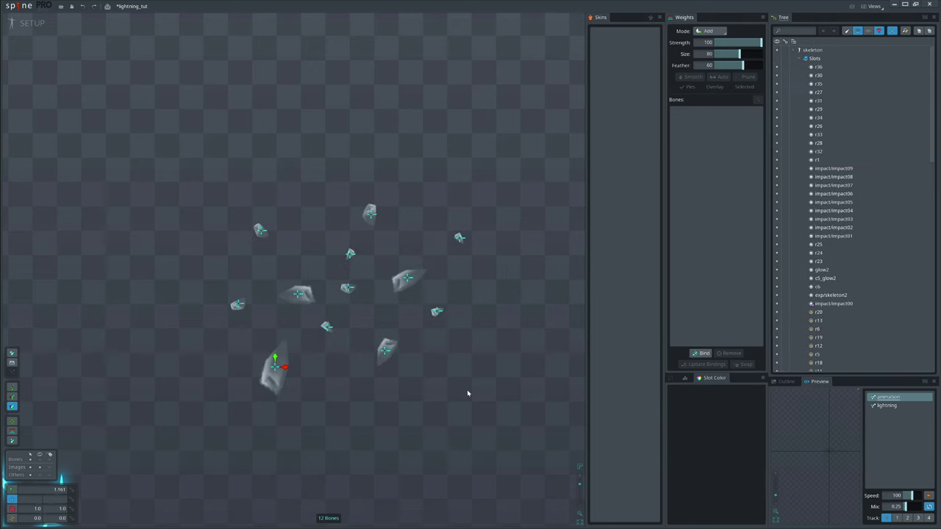
click(858, 30)
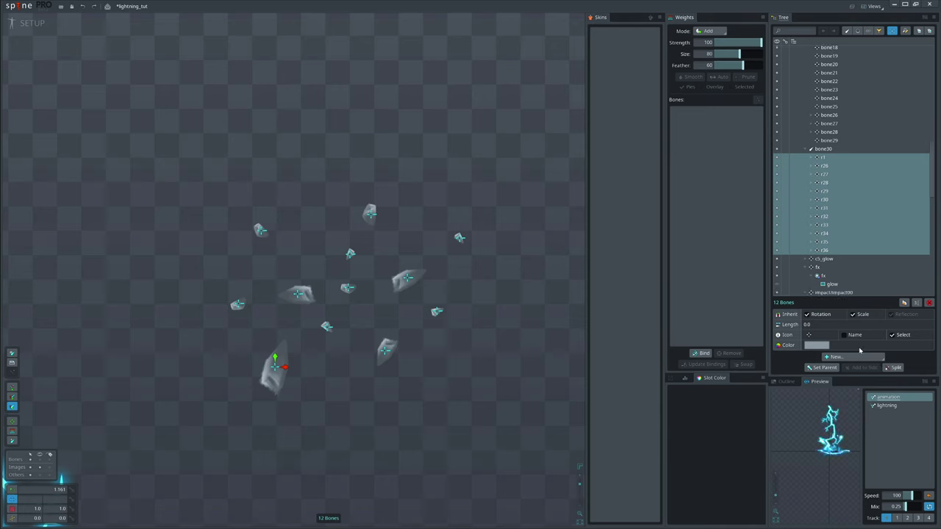
click(827, 316)
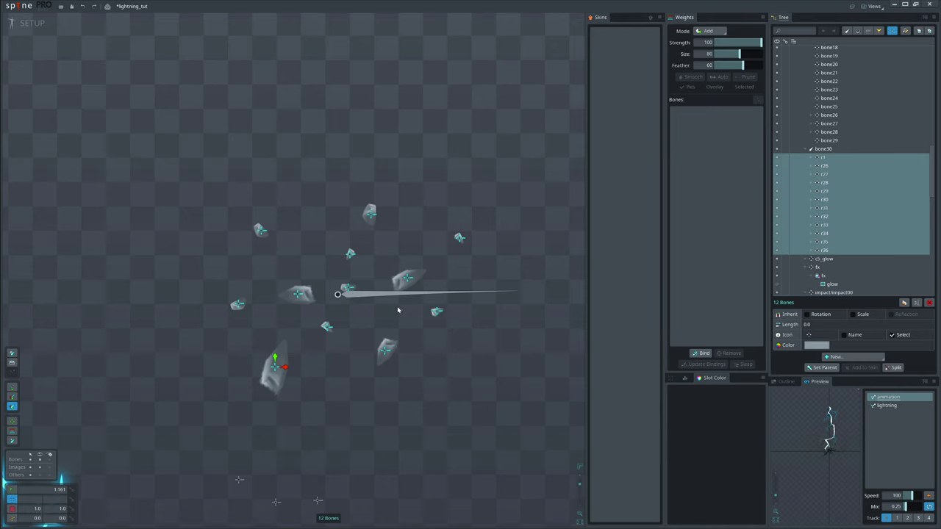
Try scaling bone30 to spread the rocks around it, undoing each trial.
click(375, 295)
scroll(514, 380, up, 4)
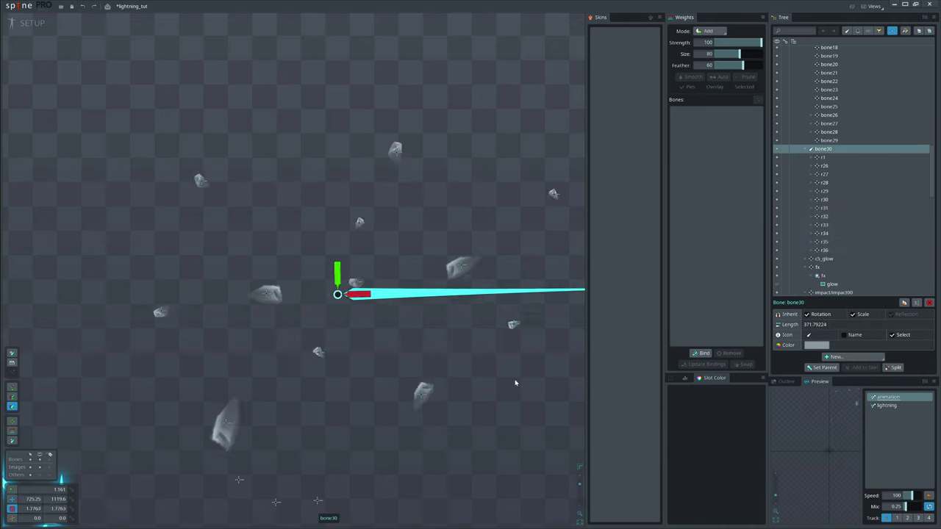
drag(526, 407, 503, 441)
key(ctrl+z)
drag(526, 370, 487, 398)
key(ctrl+z)
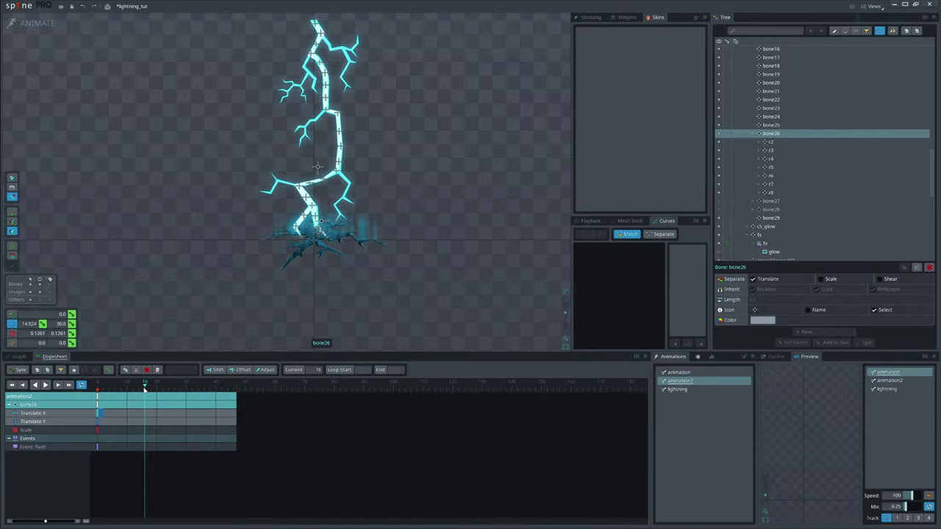
Key bone26 along an arc through about (142, 166) at frame 8 and (235, 18) at frame 16, and scale child bones r2 to r8 to 1.0.
drag(411, 296, 399, 283)
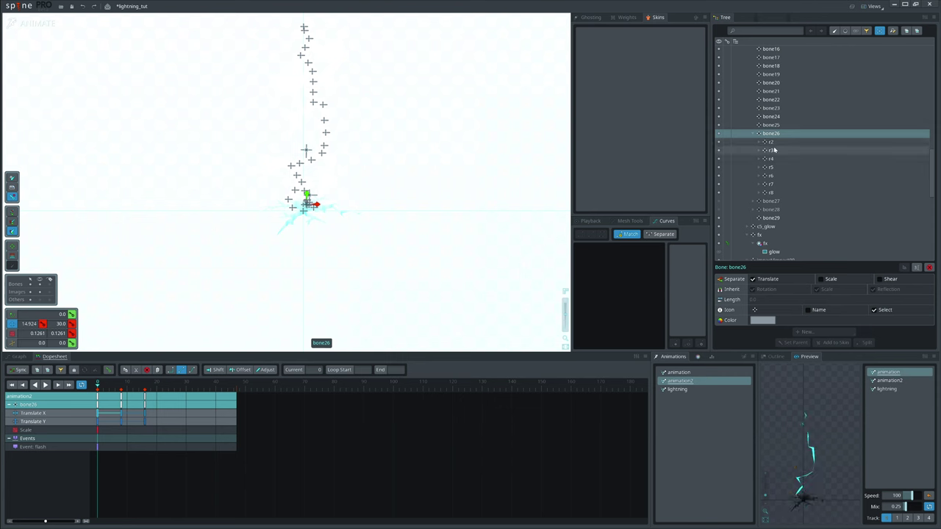
click(771, 142)
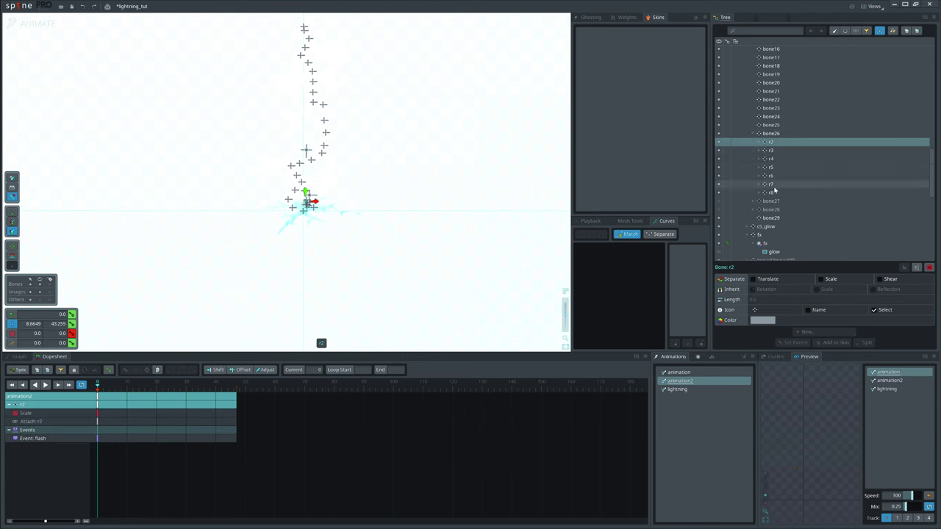
shift+click(772, 192)
drag(104, 387, 145, 390)
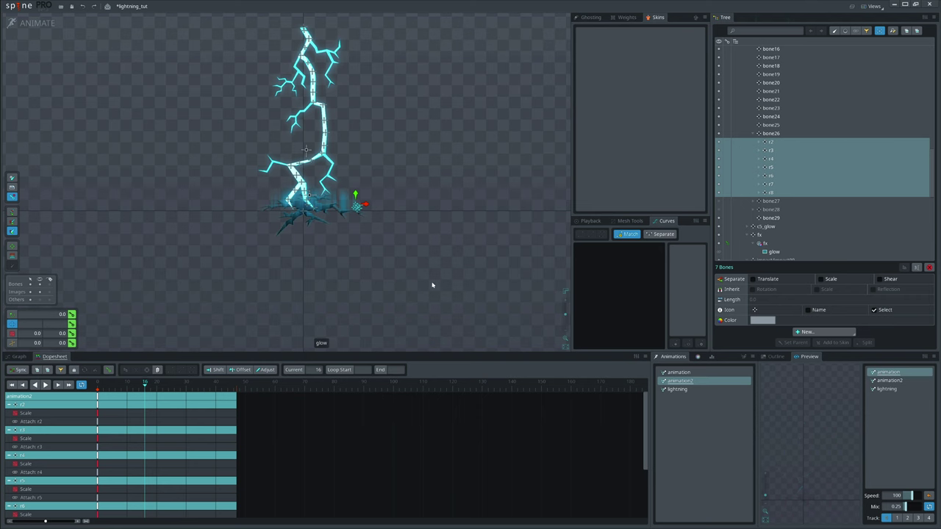
scroll(419, 280, up, 4)
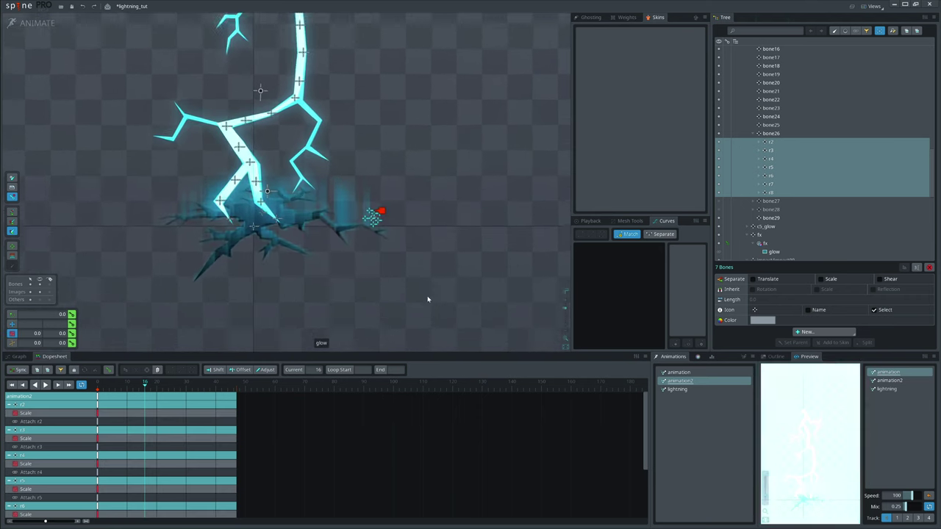
scroll(441, 270, up, 1)
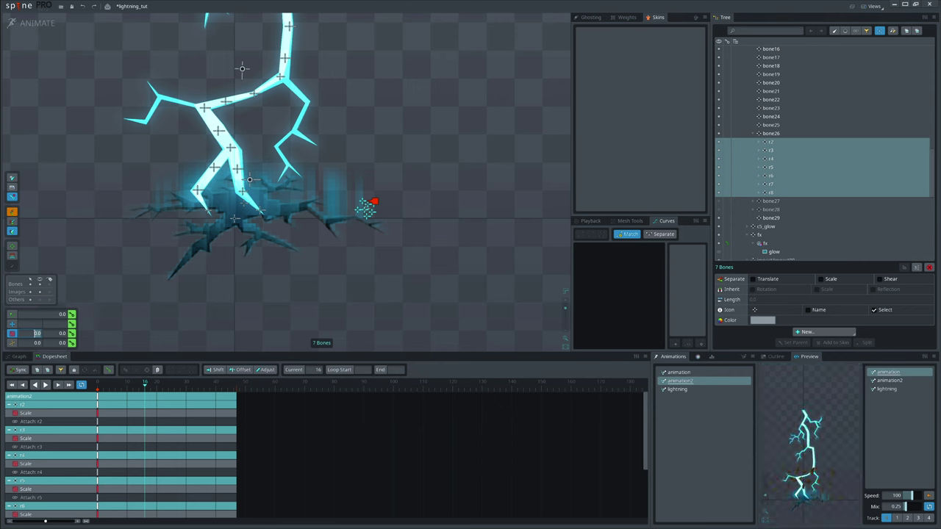
scroll(490, 257, down, 2)
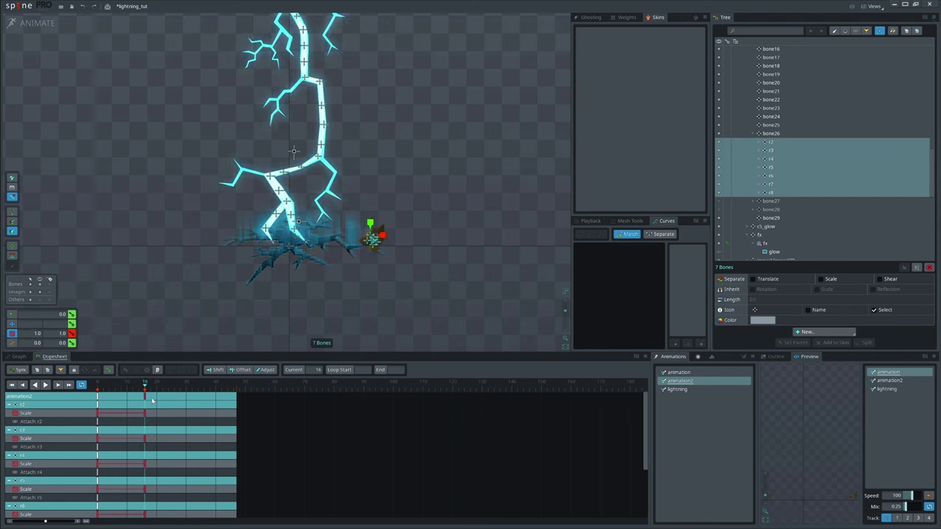
click(145, 395)
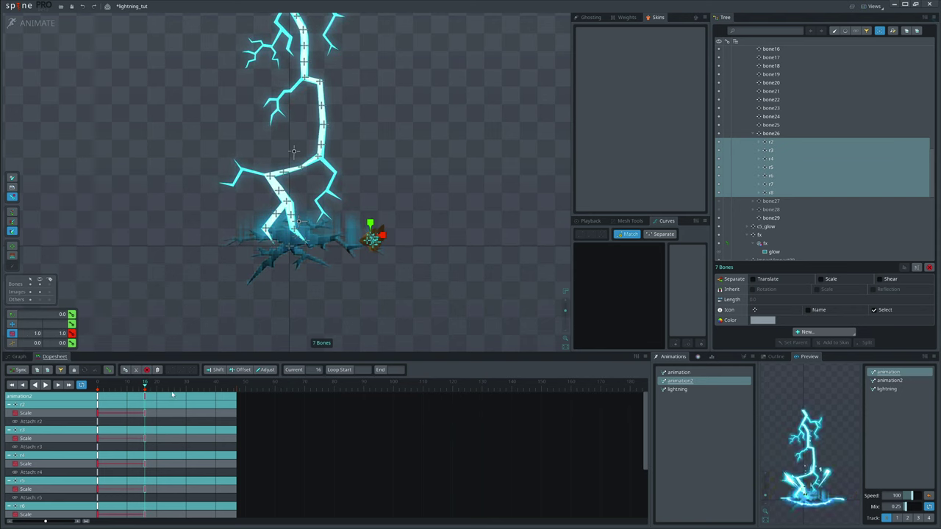
Scale bone26 to 1.5427 on both axes to spread the rocks, and place this scale key at frame 8.
click(779, 135)
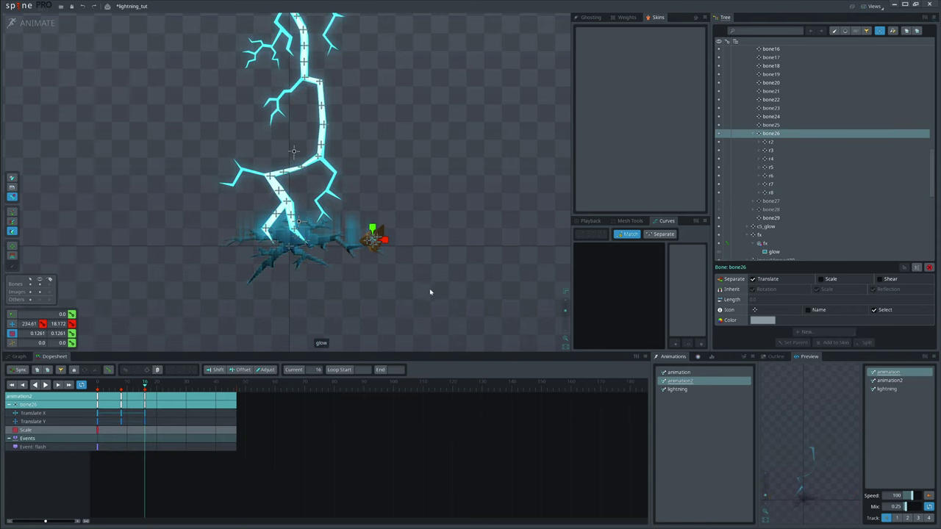
drag(430, 293, 522, 150)
drag(501, 308, 503, 289)
drag(145, 433, 131, 433)
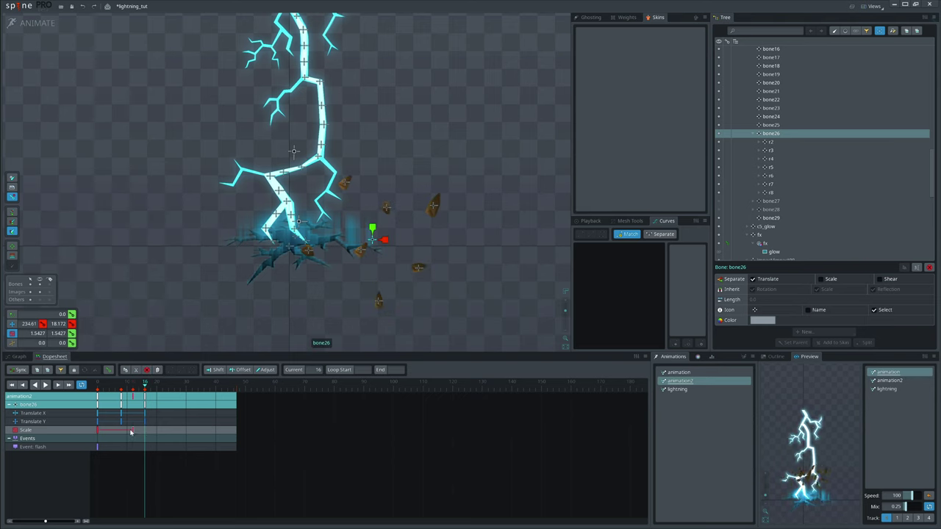
mouse_move(107, 385)
mouse_down()
mouse_move(97, 386)
mouse_move(122, 394)
mouse_up()
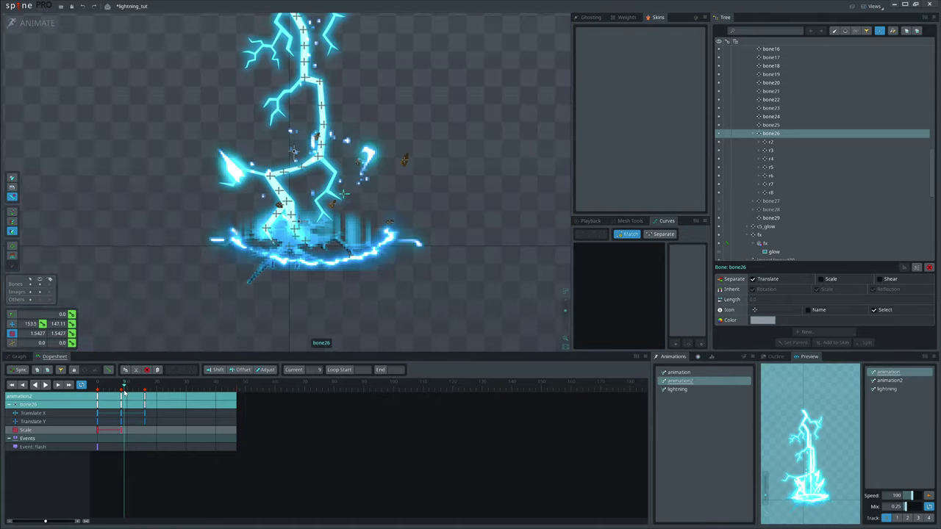
Move the frame 16 scale keys of rock bones r2 to r8 to an earlier frame.
click(769, 142)
shift+click(779, 192)
mouse_move(144, 402)
mouse_down()
mouse_move(105, 389)
mouse_move(153, 394)
mouse_move(145, 395)
mouse_up()
Flatten the rock spread at frame 16 by scaling bone26 vertically to 0.1572, and play the motion back.
click(772, 134)
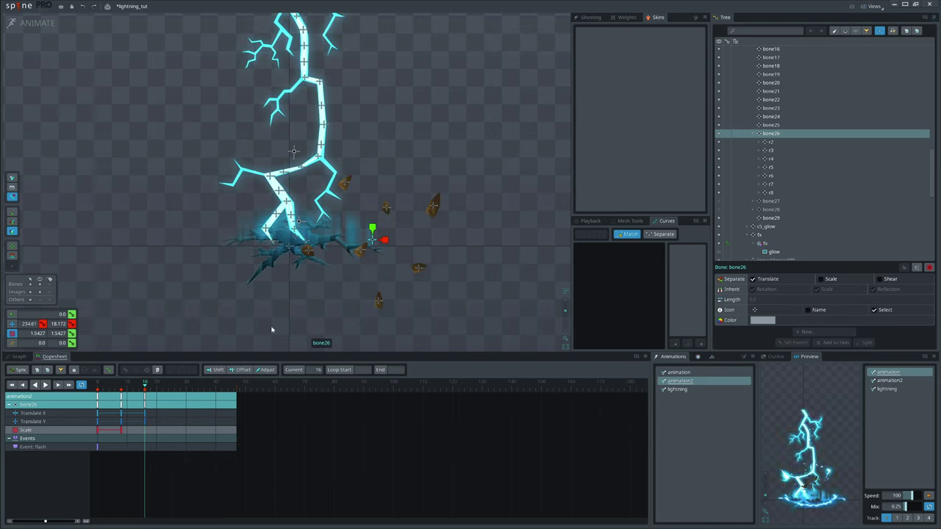
drag(372, 228, 378, 254)
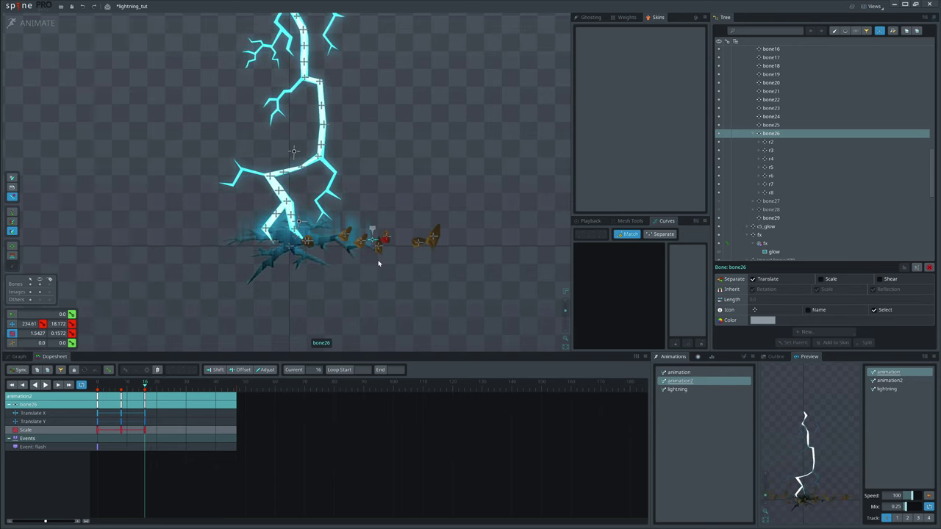
drag(146, 391, 103, 390)
key(space)
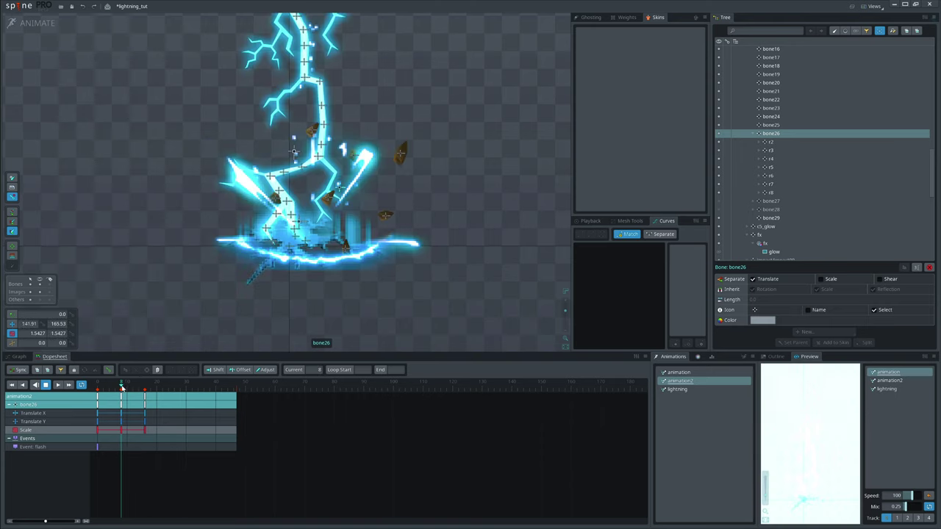
Key bone26's scale at frame 8 as 0.965 by 0.8317 to tighten the rocks at the arc's peak, and check the motion.
key(space)
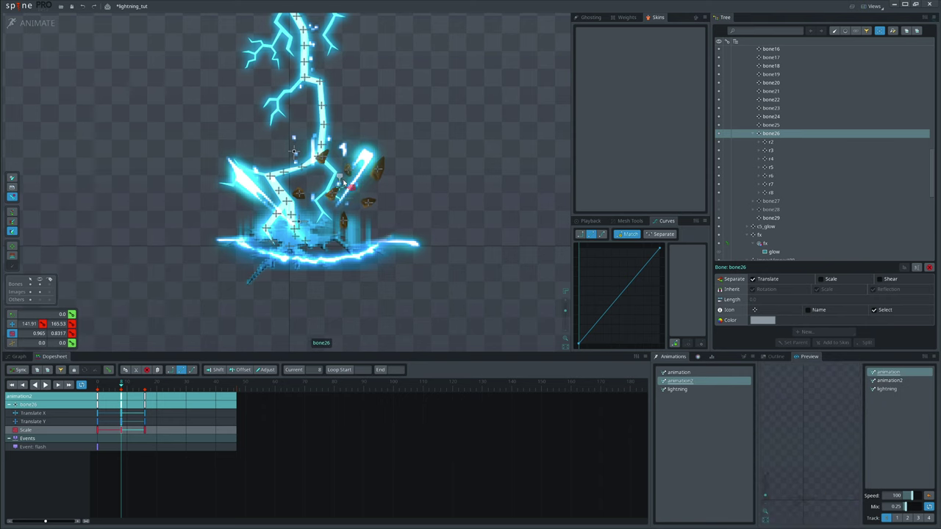
drag(104, 386, 134, 396)
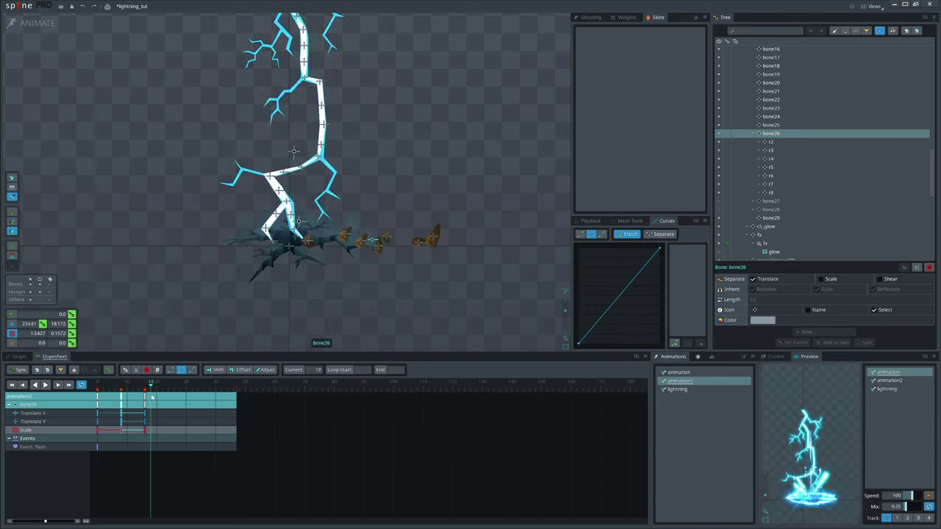
drag(152, 397, 119, 398)
Apply Bezier curves to all of bone26's translate and scale keys, and open them in the Graph view.
drag(178, 442, 59, 388)
click(192, 370)
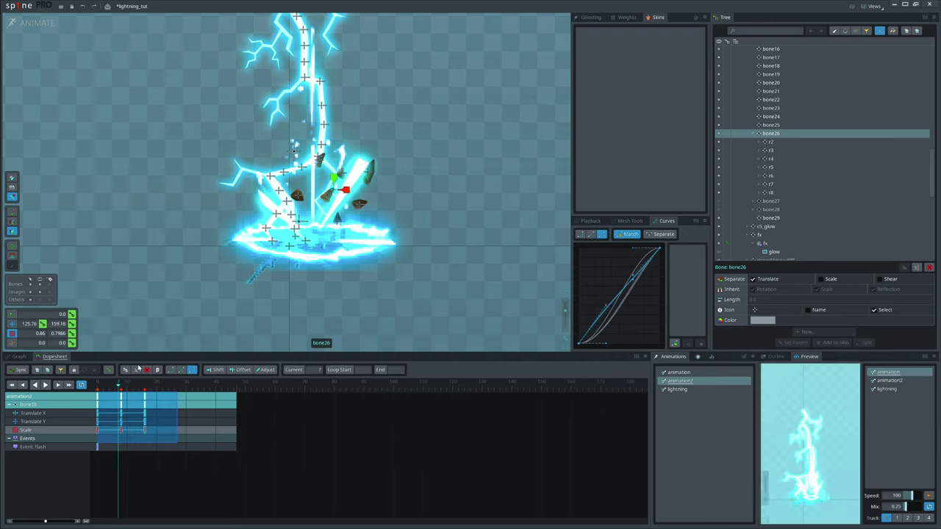
click(16, 357)
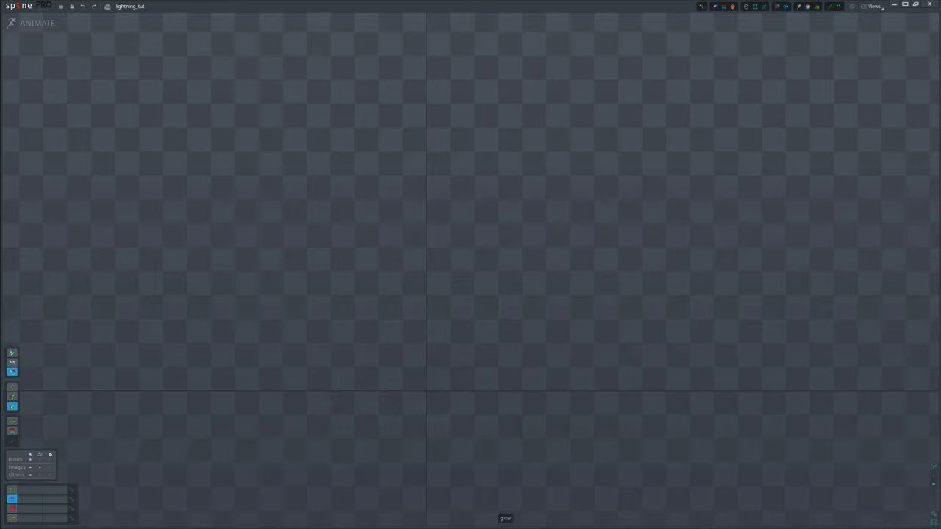